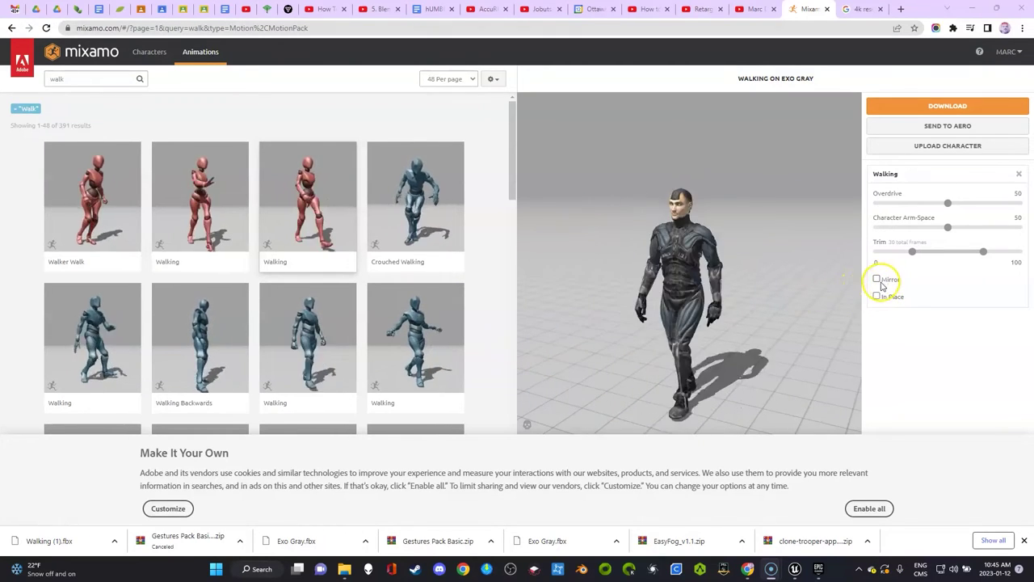
- Compare the Walking animation preview on the Exo Gray character with the In Place option on and off
{"action": "left_click", "coordinate": [877, 296]}
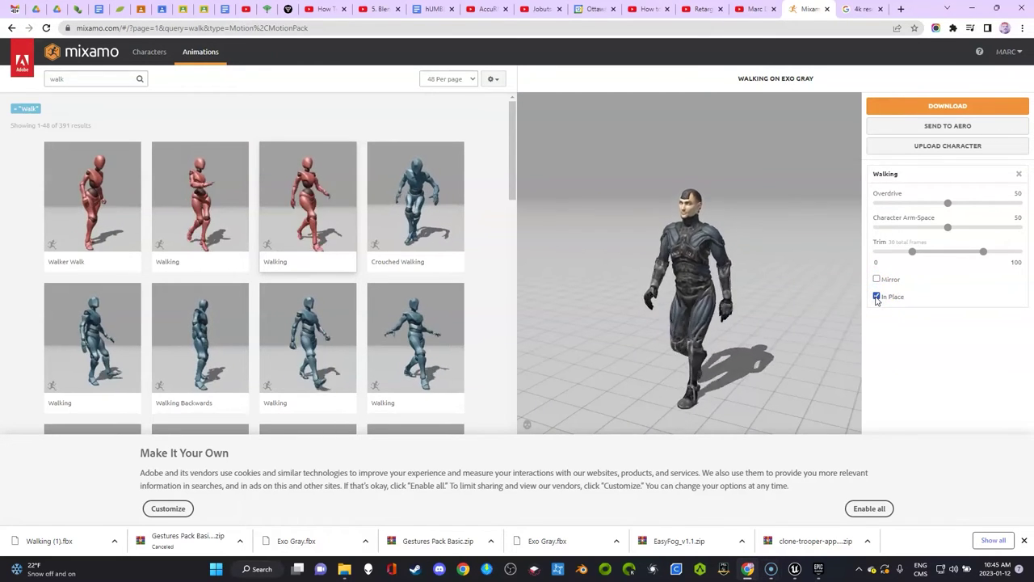
{"action": "left_click", "coordinate": [877, 296]}
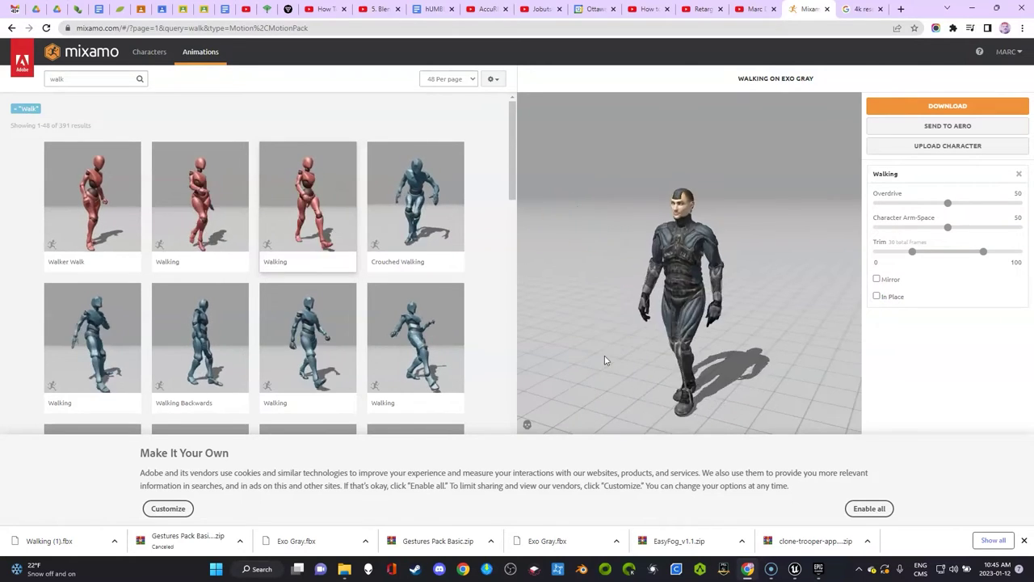
{"action": "left_click", "coordinate": [278, 189]}
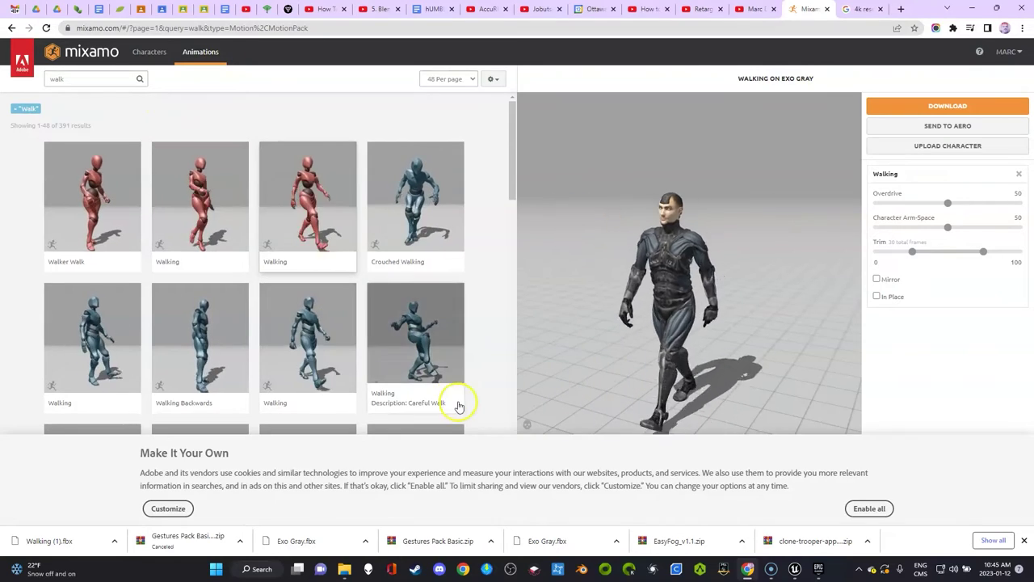
- Switch to Unreal Editor and open the ANIMATIONS folder inside the project's mIXAMO1 content folder
{"action": "left_click", "coordinate": [795, 570]}
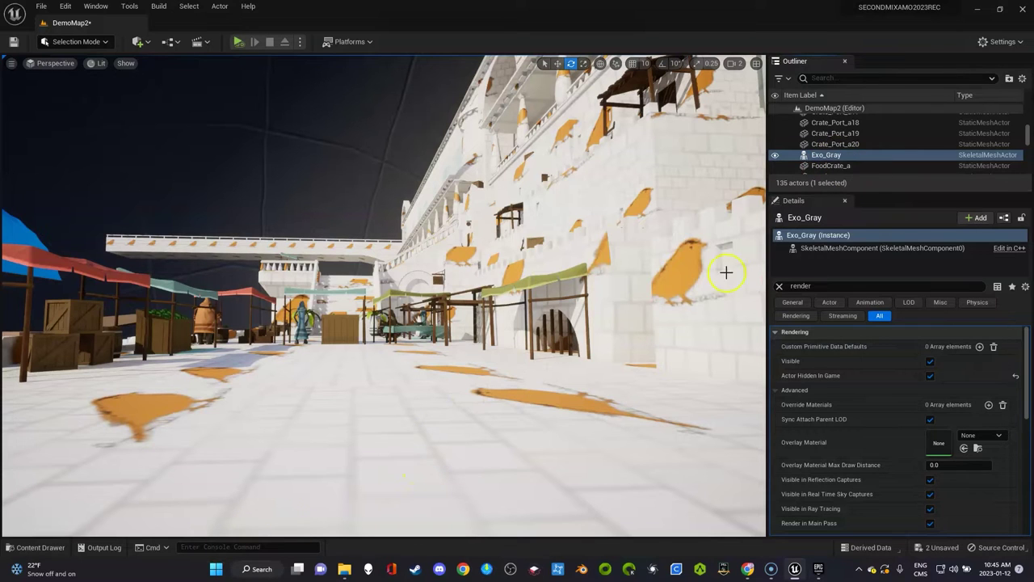
{"action": "key", "text": "ctrl+space"}
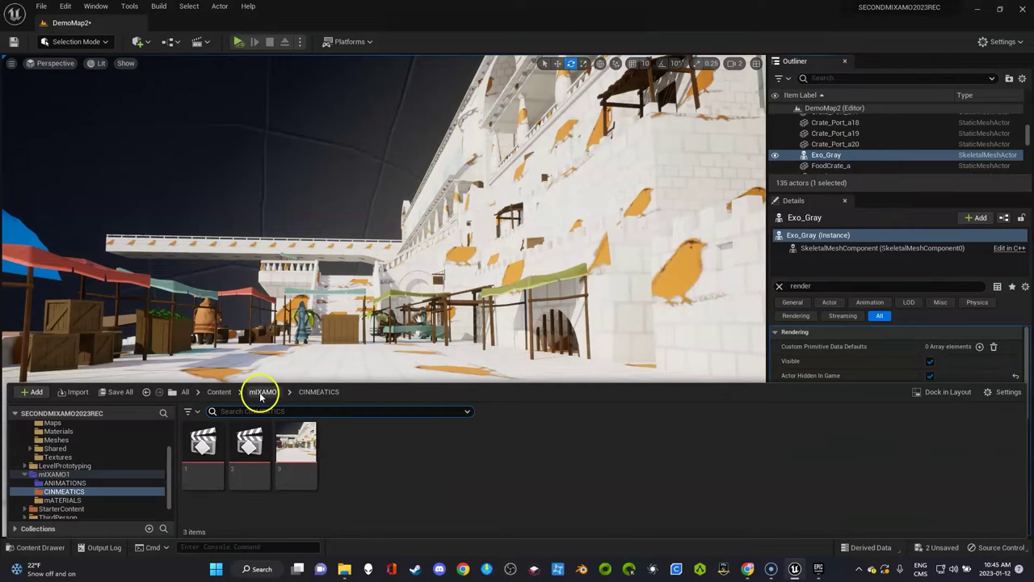
{"action": "left_click", "coordinate": [219, 392]}
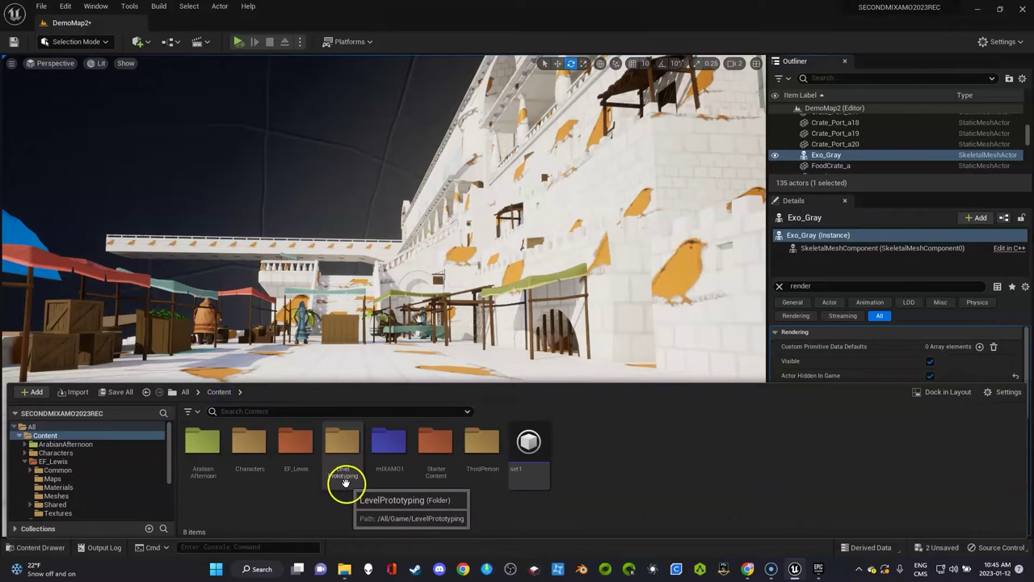
{"action": "left_click", "coordinate": [376, 449]}
{"action": "double_click", "coordinate": [376, 448]}
{"action": "left_click", "coordinate": [212, 453]}
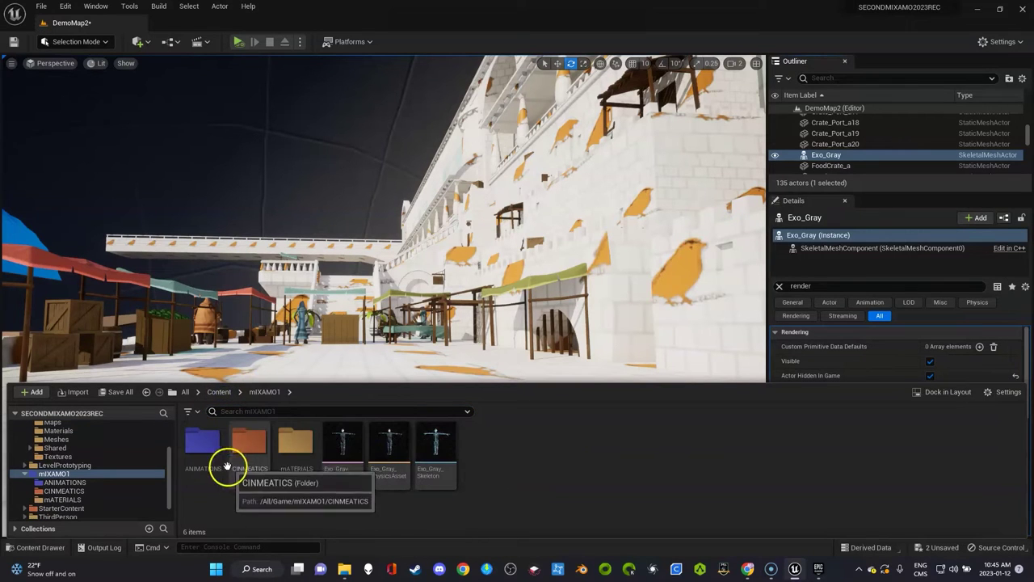
{"action": "double_click", "coordinate": [212, 457]}
- Start importing the Walking (1).fbx file from the Downloads folder into the ANIMATIONS folder
{"action": "right_click", "coordinate": [393, 512]}
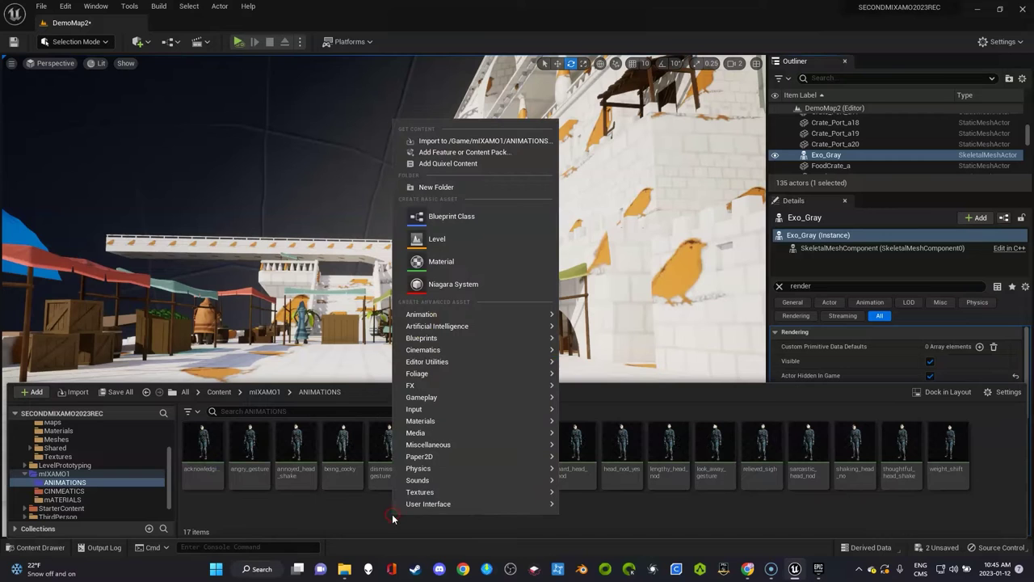
{"action": "left_click", "coordinate": [479, 141]}
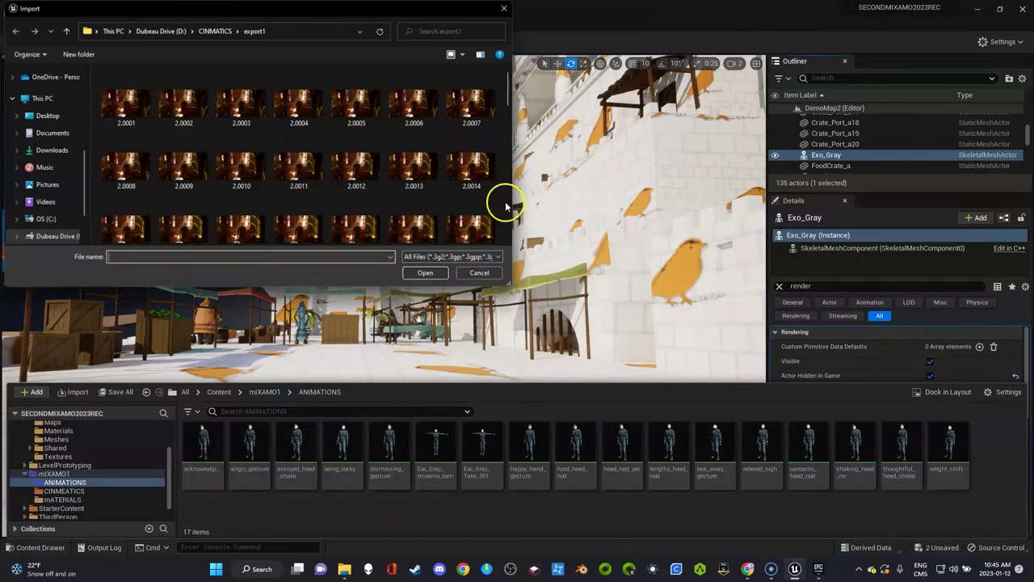
{"action": "left_click", "coordinate": [48, 133]}
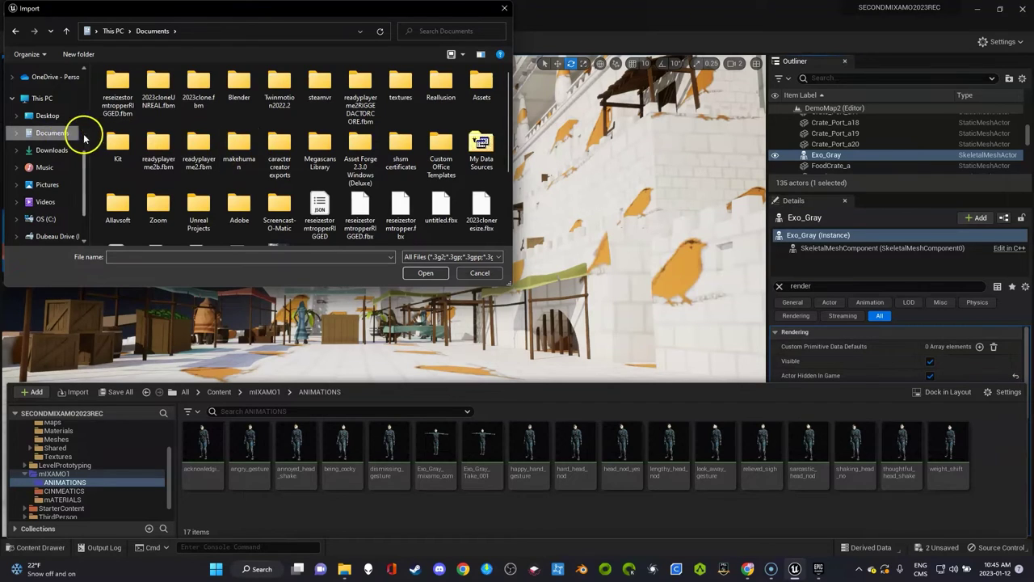
{"action": "left_click", "coordinate": [52, 152]}
{"action": "double_click", "coordinate": [138, 123]}
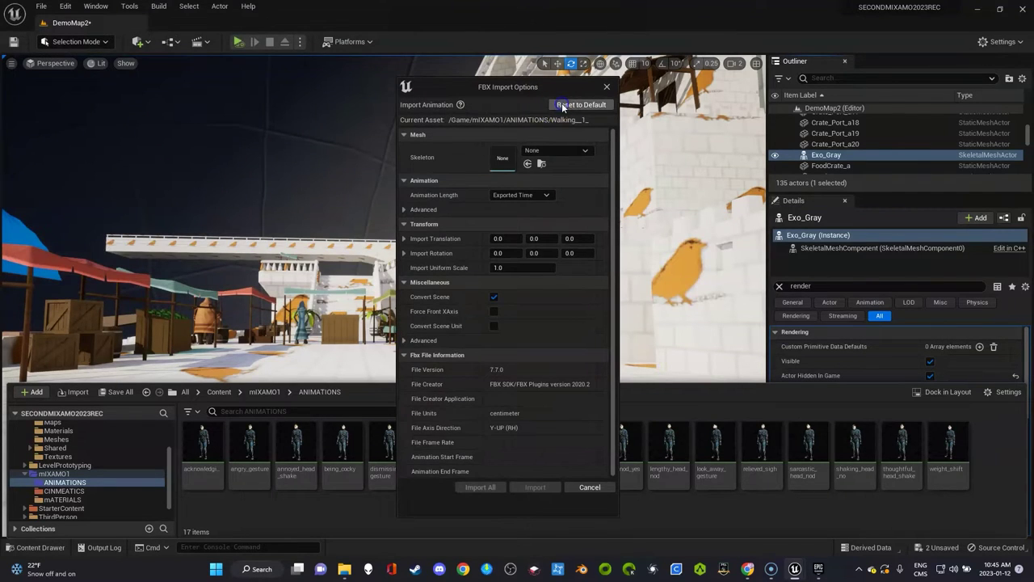
- Assign Exo_Gray_Skeleton as the skeleton in the FBX import options and import all
{"action": "left_click", "coordinate": [564, 151]}
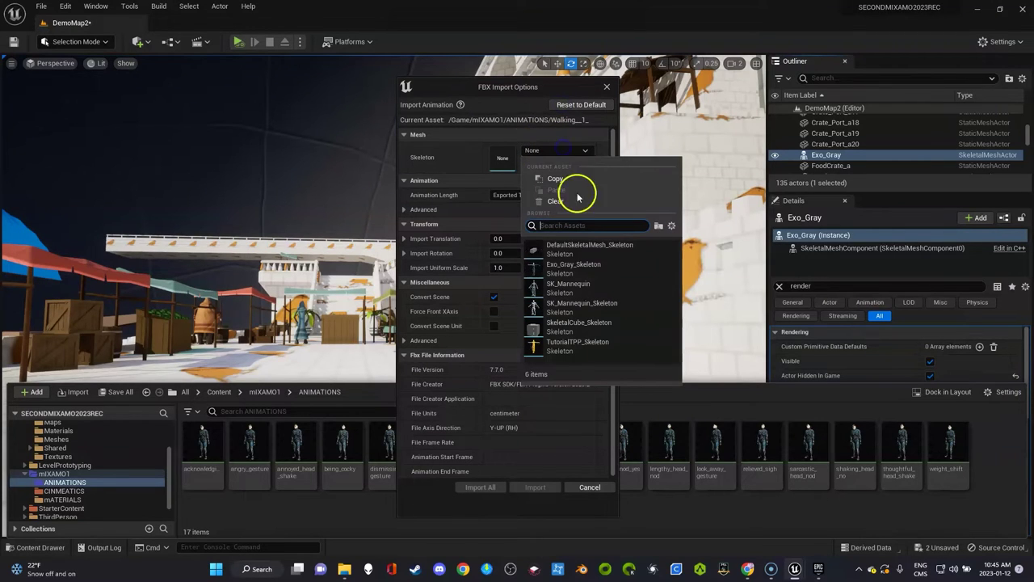
{"action": "left_click", "coordinate": [579, 269]}
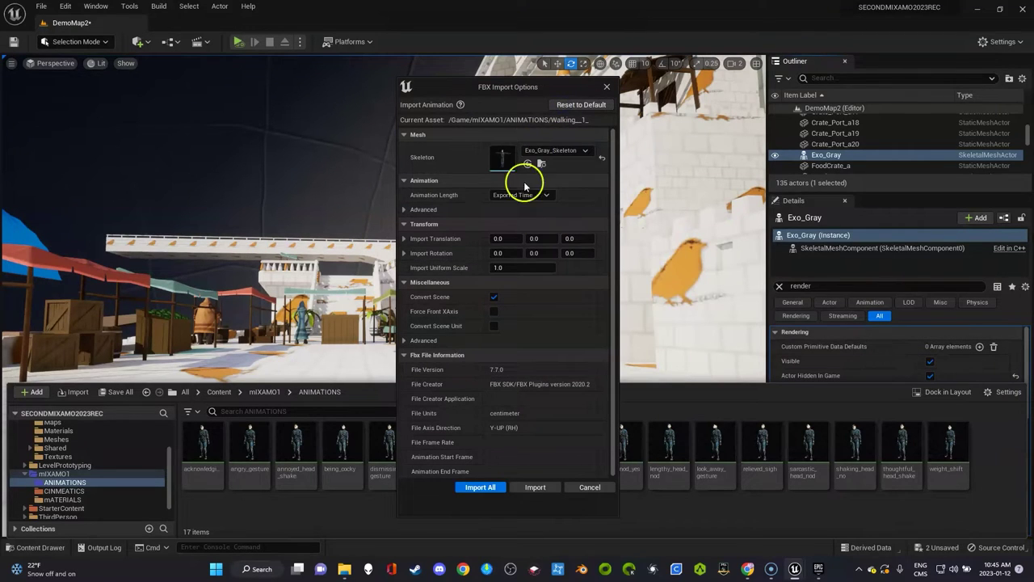
{"action": "left_click", "coordinate": [475, 487]}
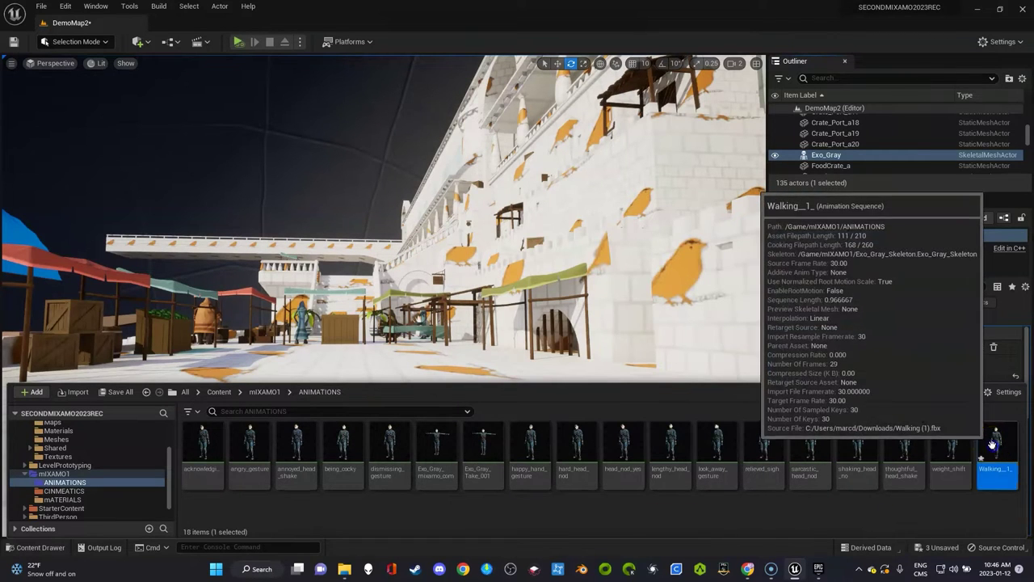
- Place the imported Walking__1_ animation in the market square and briefly play the level to test the walk
{"action": "left_click_drag", "start_coordinate": [993, 441], "coordinate": [665, 424]}
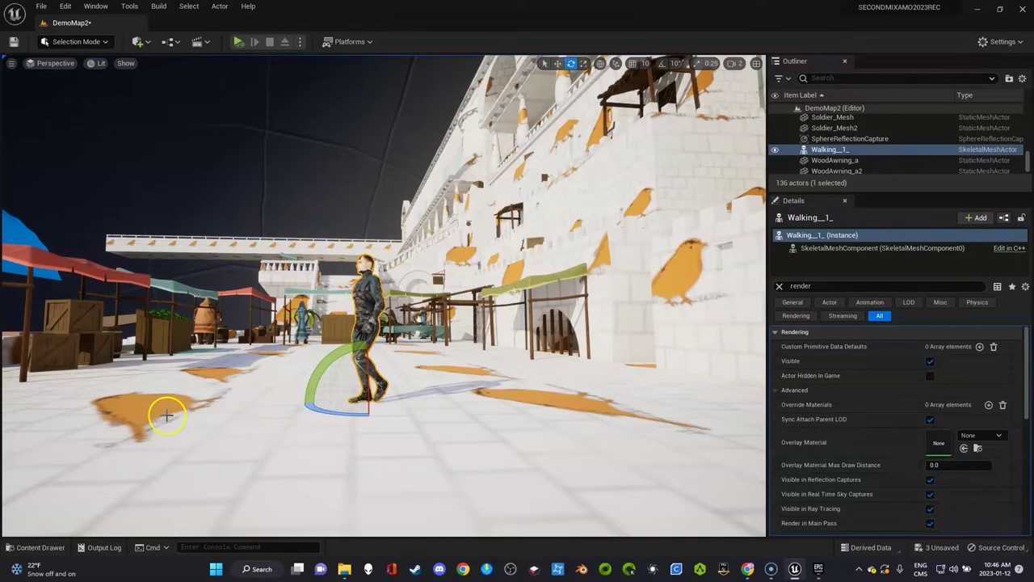
{"action": "key", "text": "alt+p"}
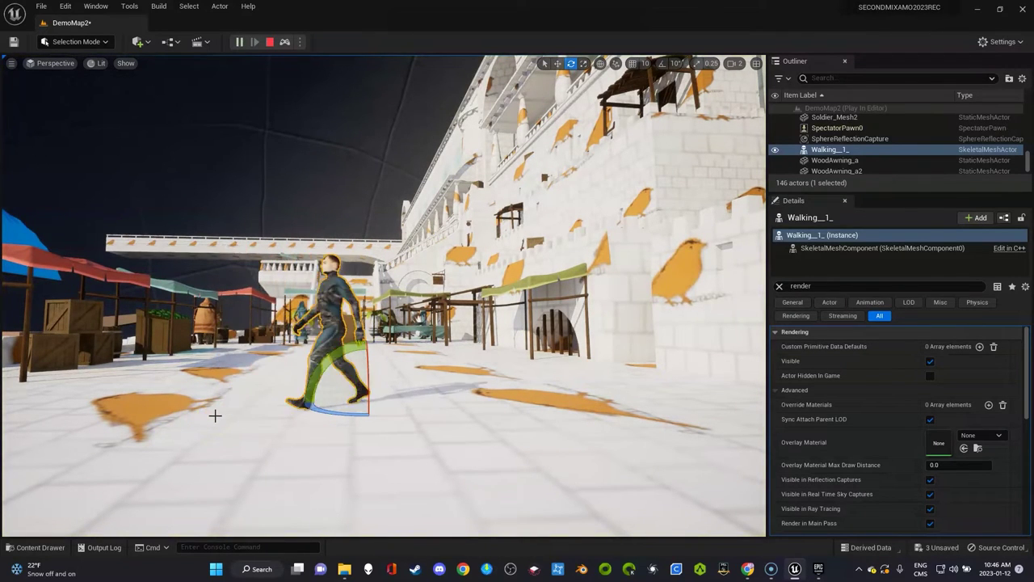
{"action": "key", "text": "Escape"}
{"action": "left_click", "coordinate": [254, 417]}
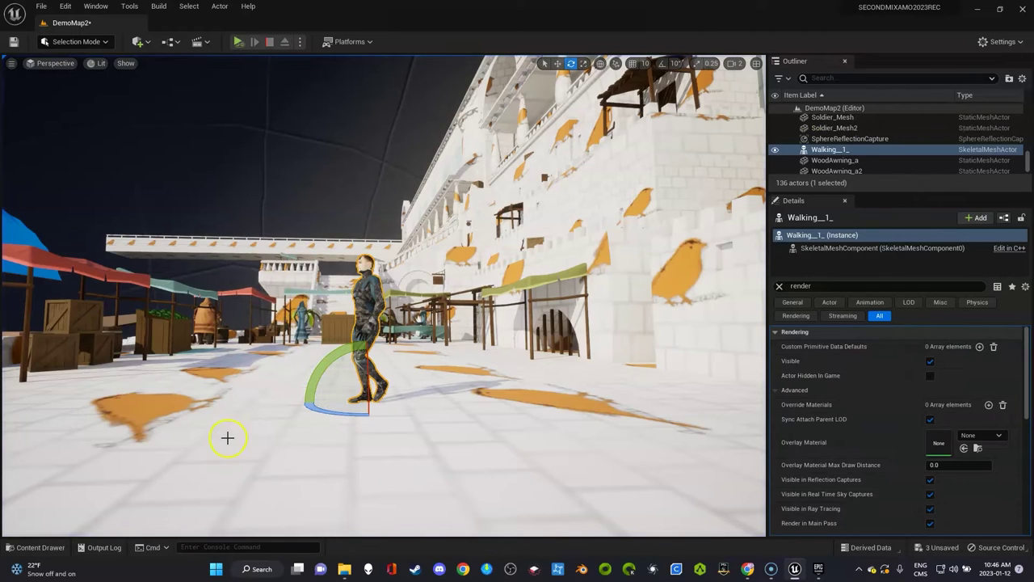
- Delete the Walking__1_ test character from the level
{"action": "key", "text": "ctrl+space"}
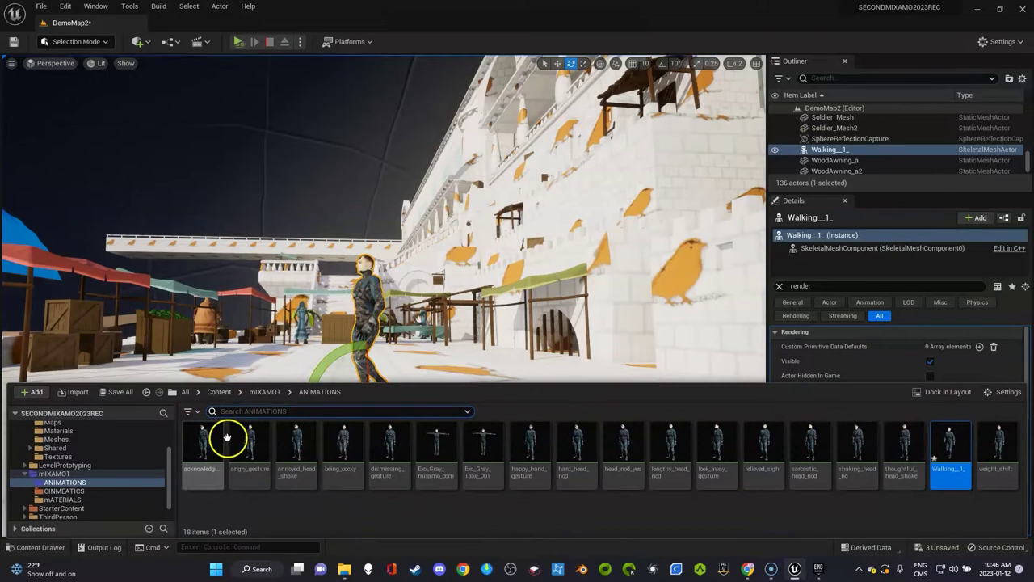
{"action": "left_click", "coordinate": [365, 321]}
{"action": "key", "text": "Delete"}
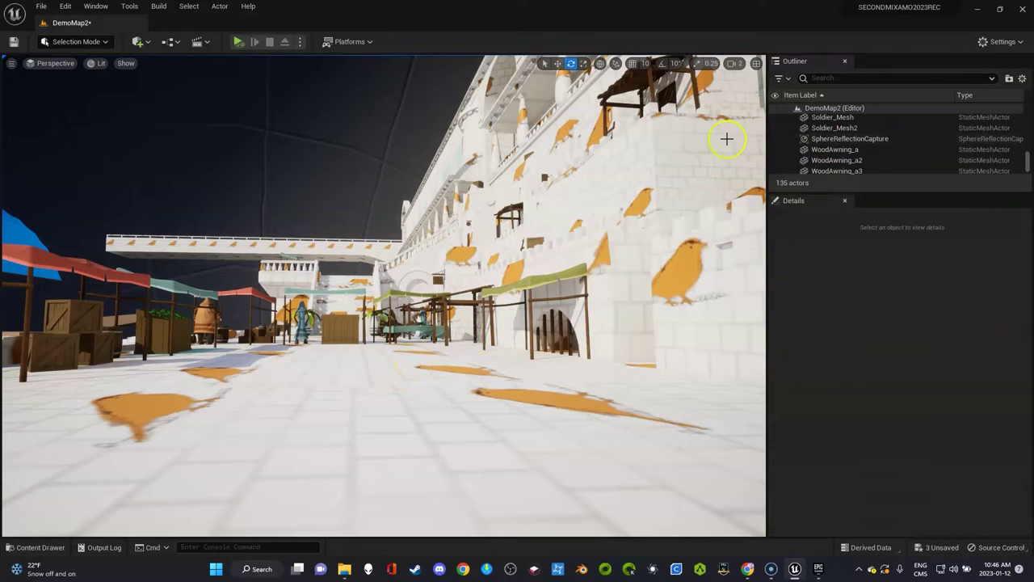
- Open the CINMEATICS folder inside the mIXAMO1 content folder
{"action": "scroll", "coordinate": [875, 137], "scroll_direction": "down", "scroll_amount": 1}
{"action": "scroll", "coordinate": [856, 140], "scroll_direction": "down", "scroll_amount": 3}
{"action": "key", "text": "ctrl+space"}
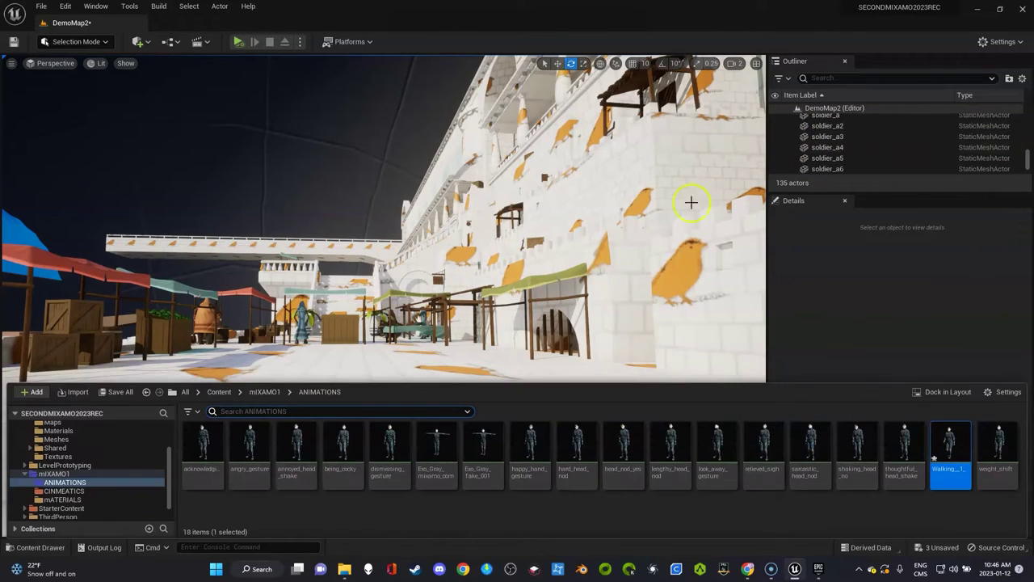
{"action": "left_click", "coordinate": [218, 391]}
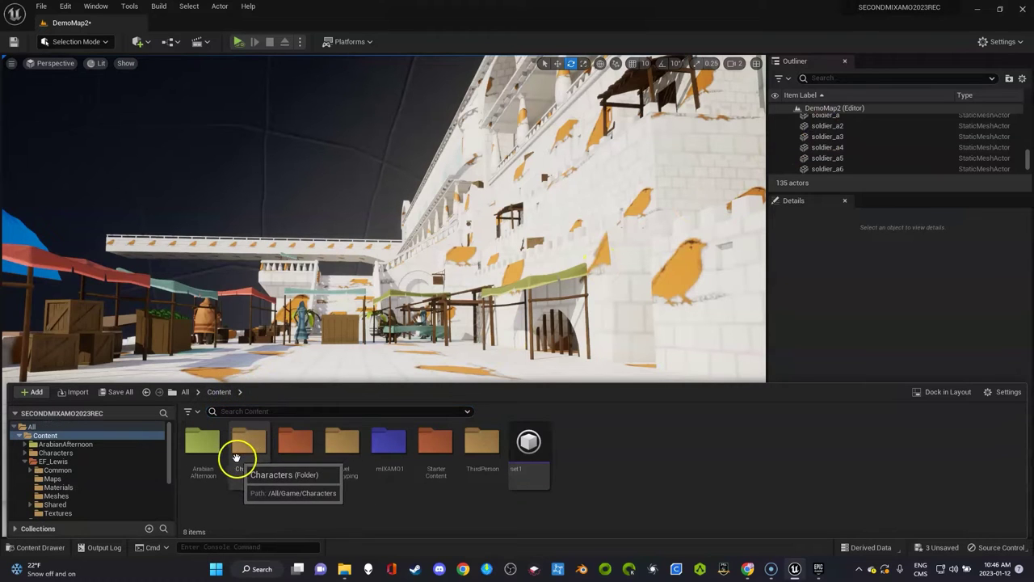
{"action": "left_click", "coordinate": [387, 468]}
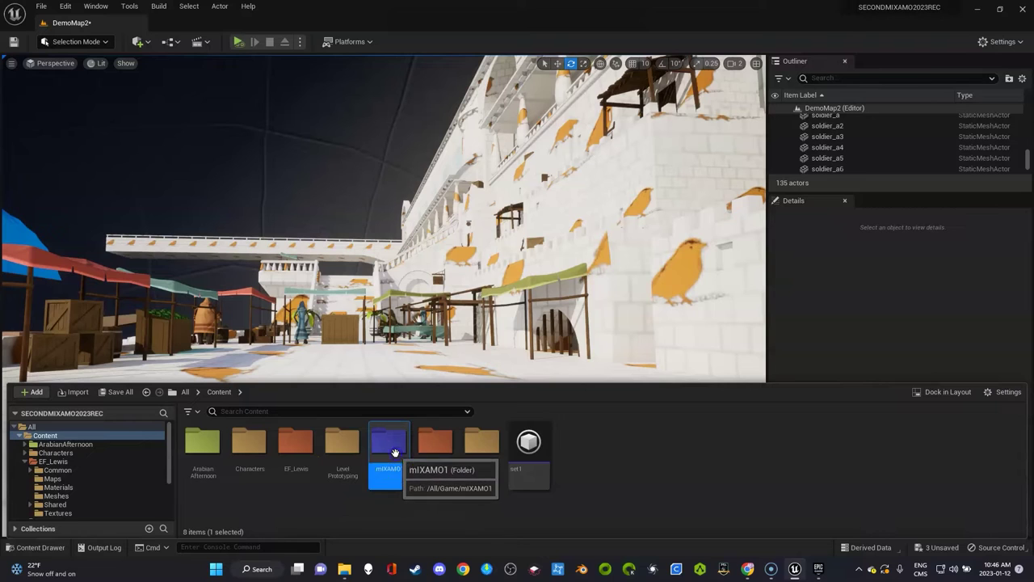
{"action": "double_click", "coordinate": [394, 458]}
{"action": "double_click", "coordinate": [250, 449]}
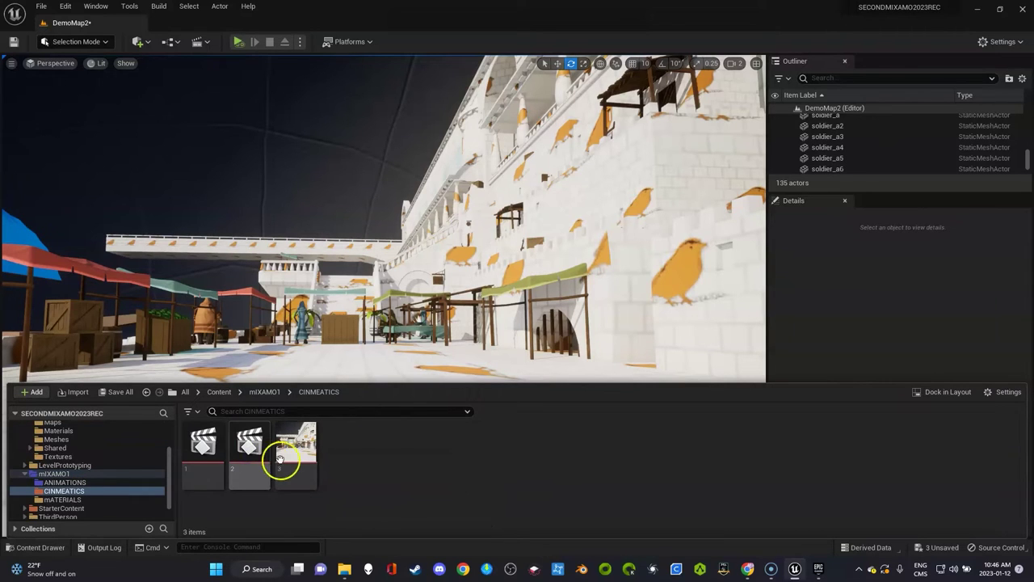
- Create a Level Sequence named 4 in the CINMEATICS folder and open it in Sequencer
{"action": "right_click", "coordinate": [356, 460]}
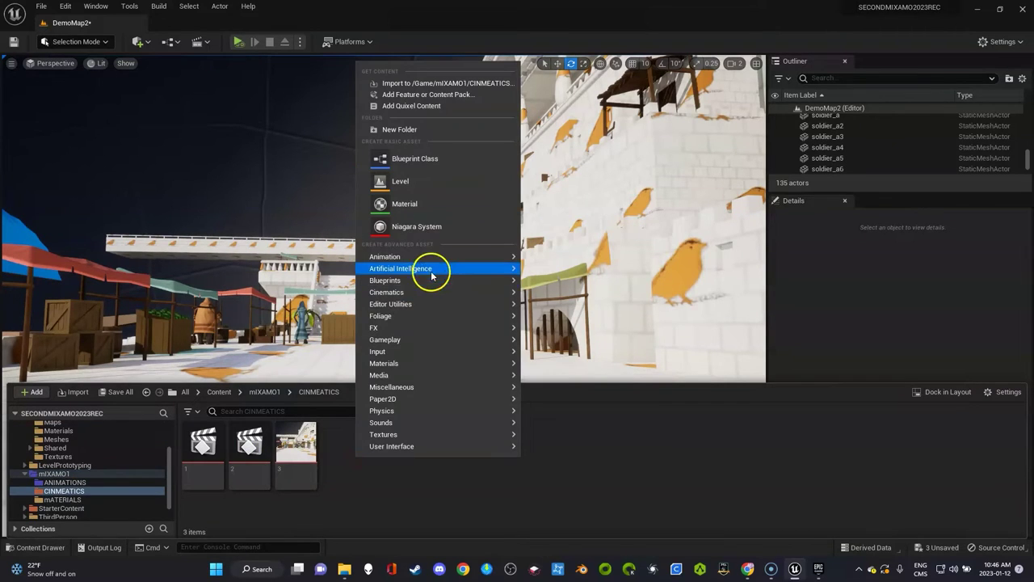
{"action": "mouse_move", "coordinate": [445, 292]}
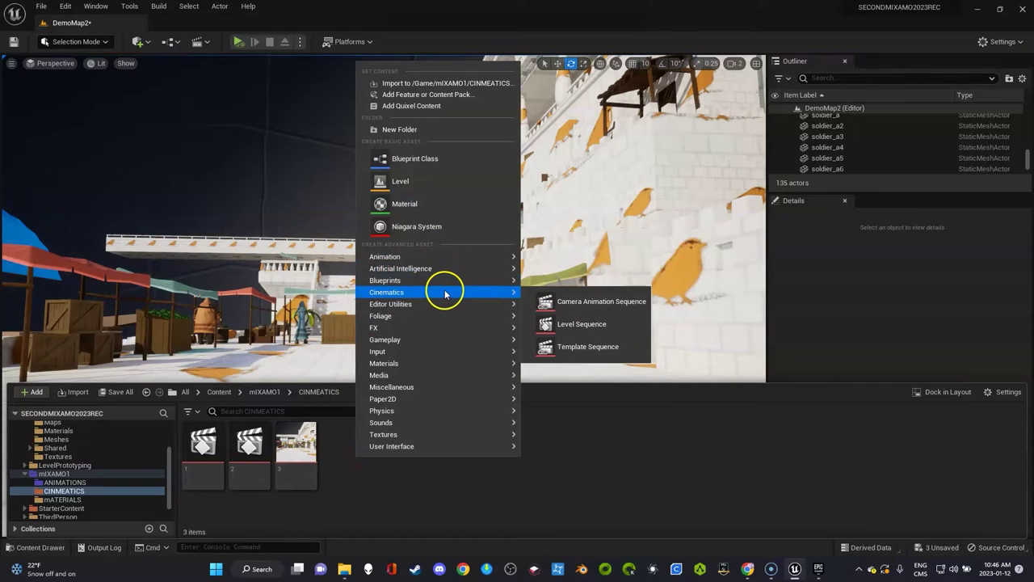
{"action": "left_click", "coordinate": [568, 319]}
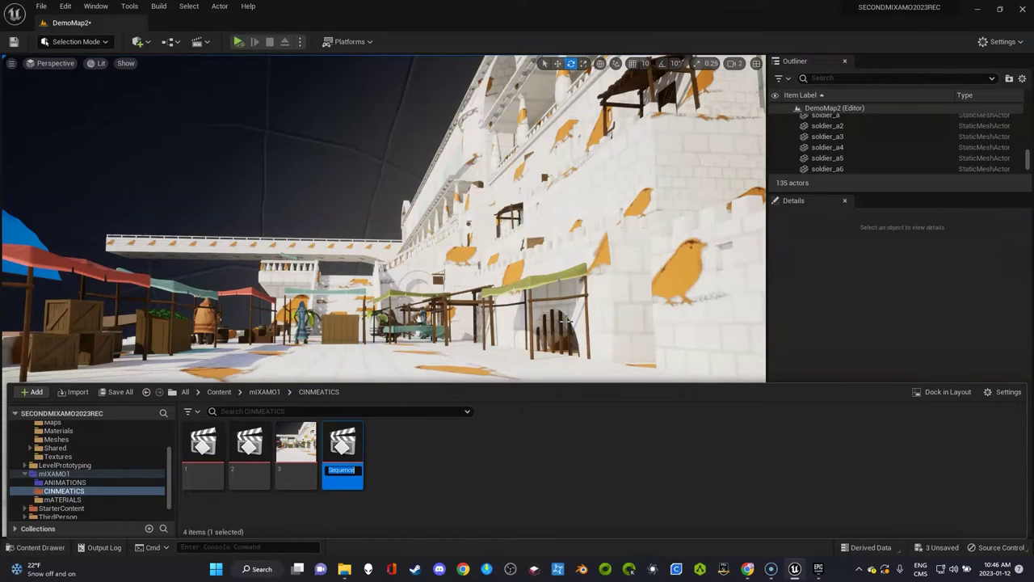
{"action": "type", "text": "4"}
{"action": "key", "text": "Return"}
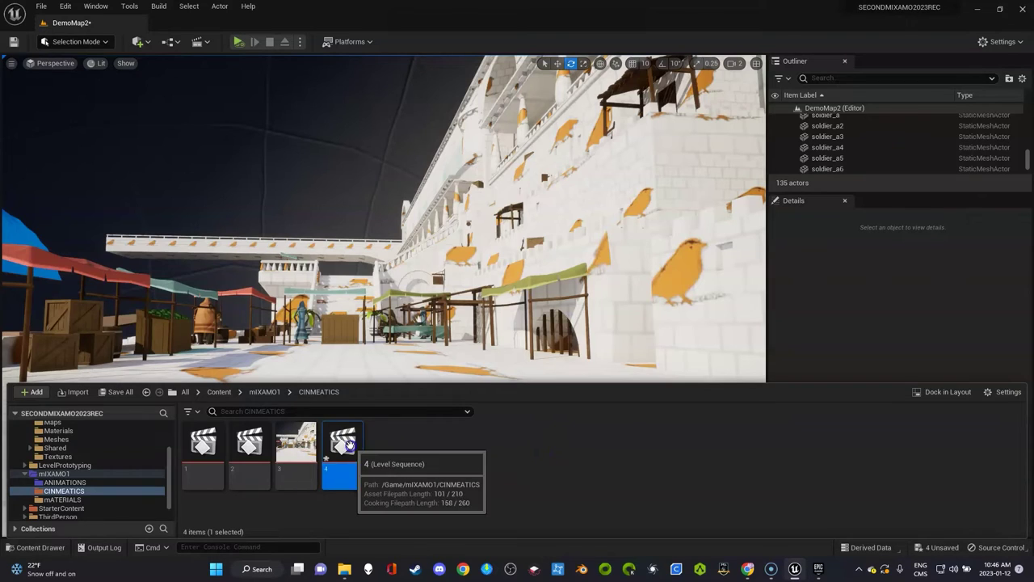
{"action": "double_click", "coordinate": [346, 456]}
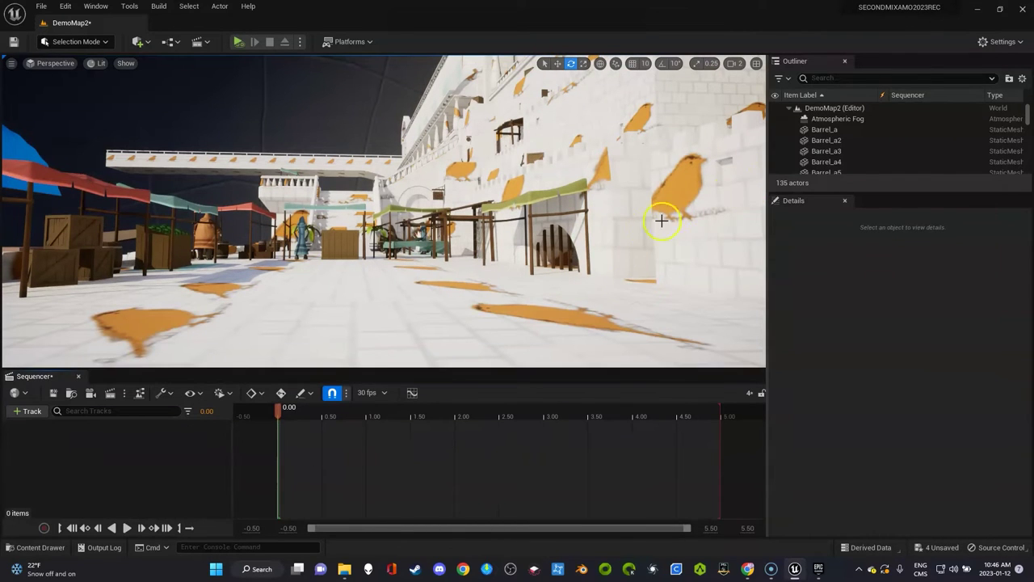
- Find the Exo_Gray actor by filtering the level's actors for "exo" and add it to the sequence as a track
{"action": "scroll", "coordinate": [898, 131], "scroll_direction": "down", "scroll_amount": 2}
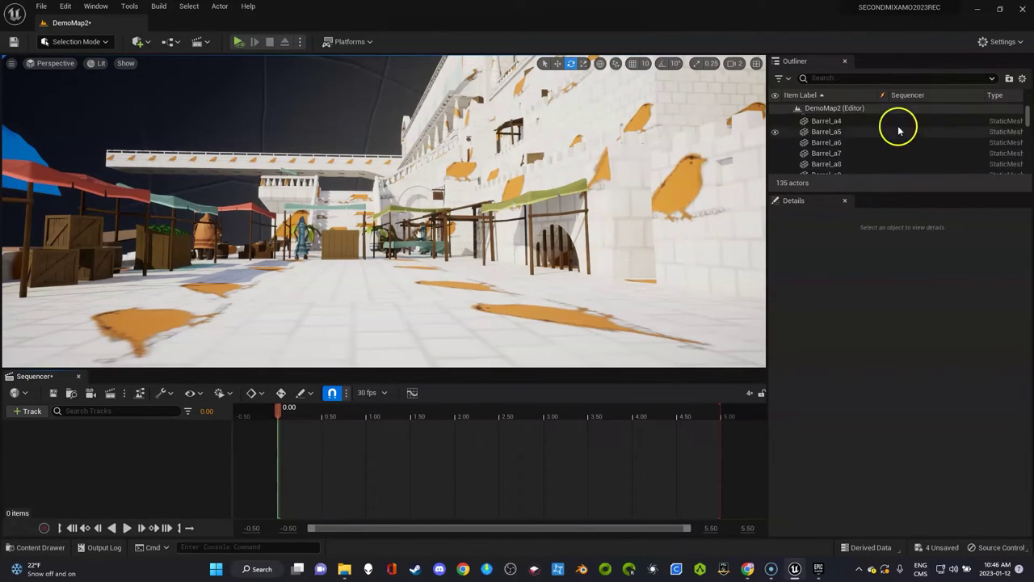
{"action": "left_click", "coordinate": [832, 77]}
{"action": "type", "text": "exo"}
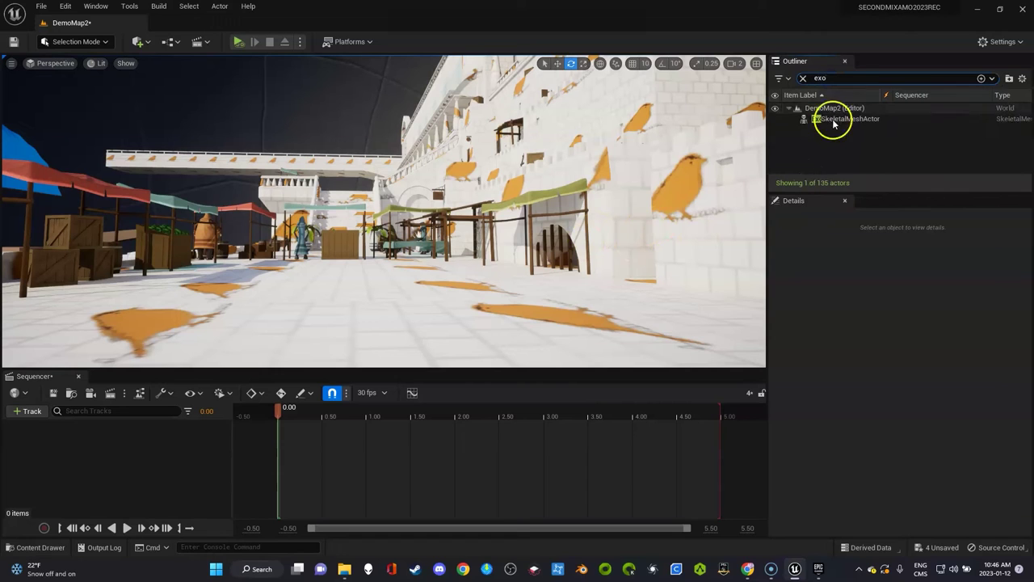
{"action": "left_click_drag", "start_coordinate": [843, 122], "coordinate": [155, 437]}
- Add the Walking__1_ animation to Exo_Gray's Animation track at 0.00, finding it with the search term "walk"
{"action": "left_click", "coordinate": [192, 440]}
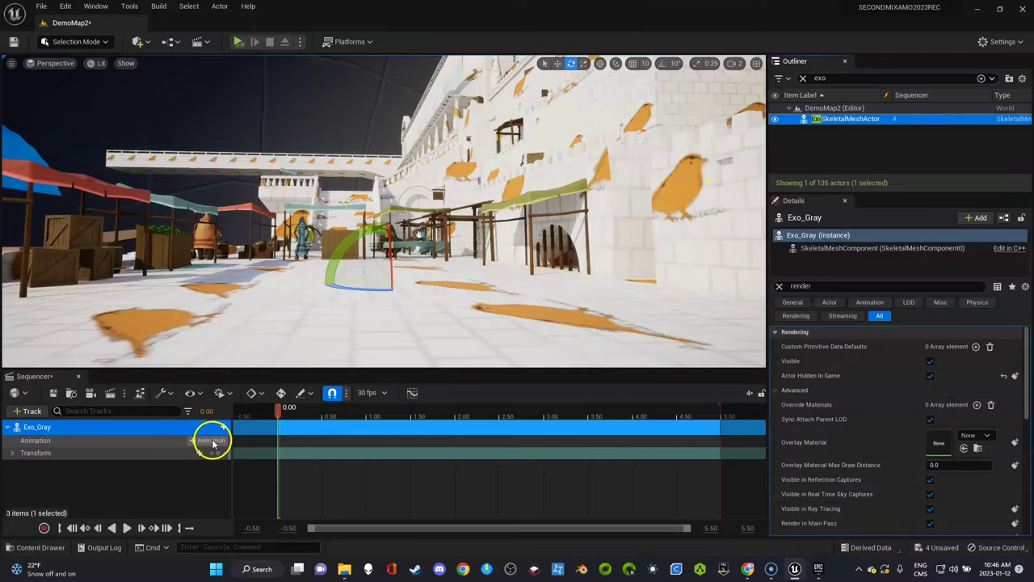
{"action": "left_click", "coordinate": [214, 441]}
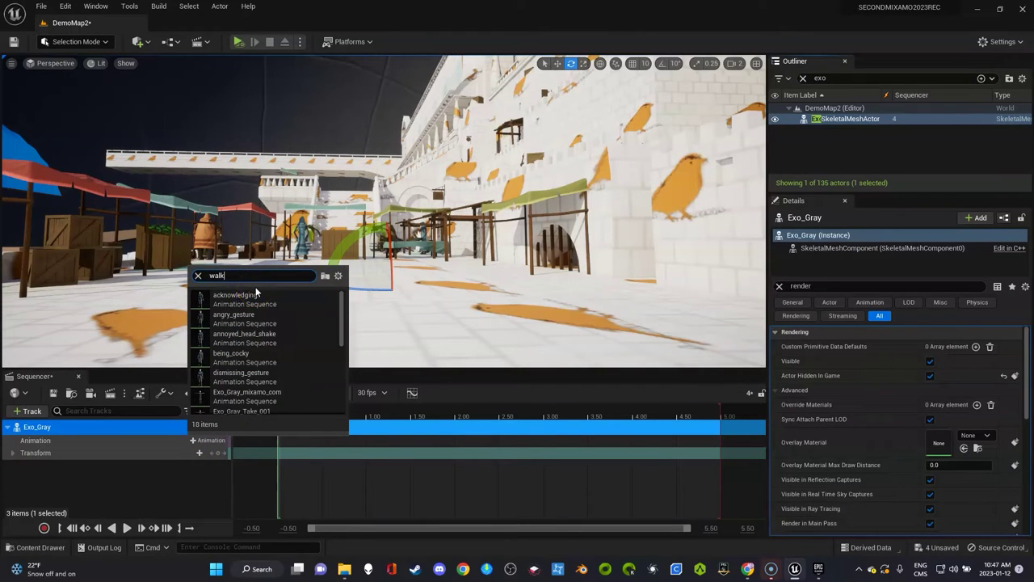
{"action": "left_click", "coordinate": [247, 294]}
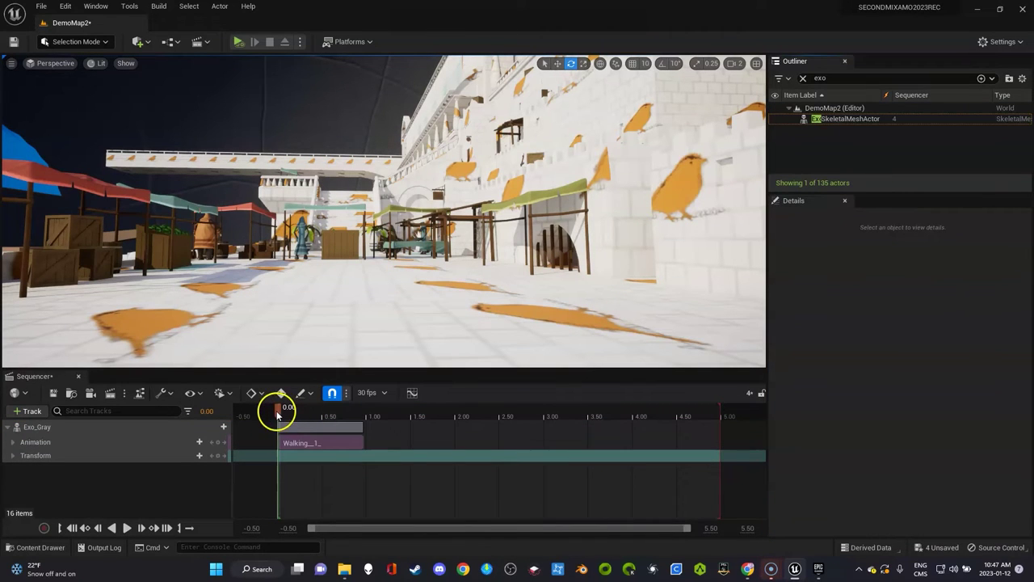
- Add a keyframe for Exo_Gray's Actor Hidden In Game property at 0.00, with the actor hidden
{"action": "mouse_move", "coordinate": [277, 414]}
{"action": "left_mouse_down"}
{"action": "mouse_move", "coordinate": [307, 412]}
{"action": "mouse_move", "coordinate": [280, 419]}
{"action": "left_mouse_up"}
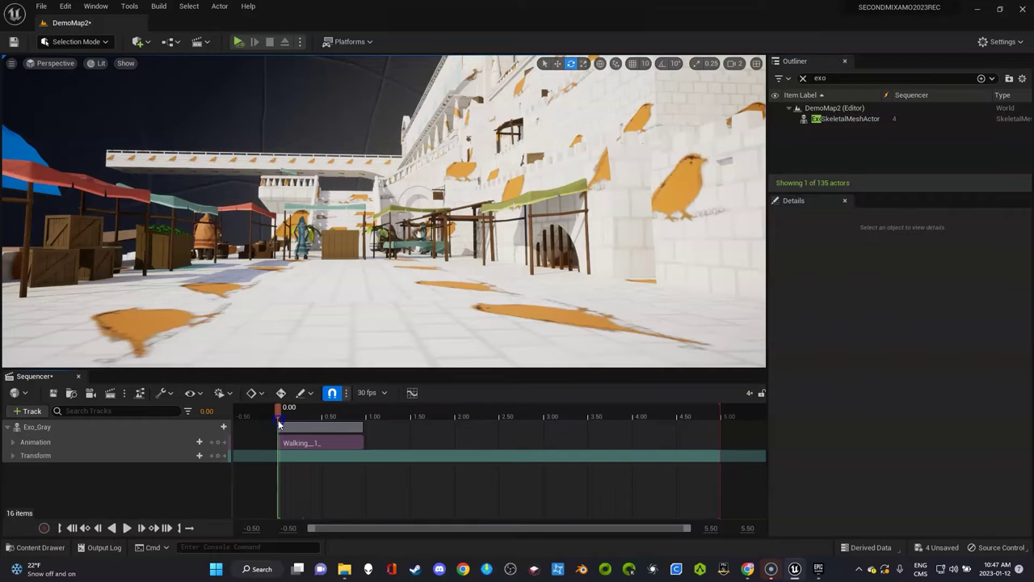
{"action": "left_click", "coordinate": [160, 428]}
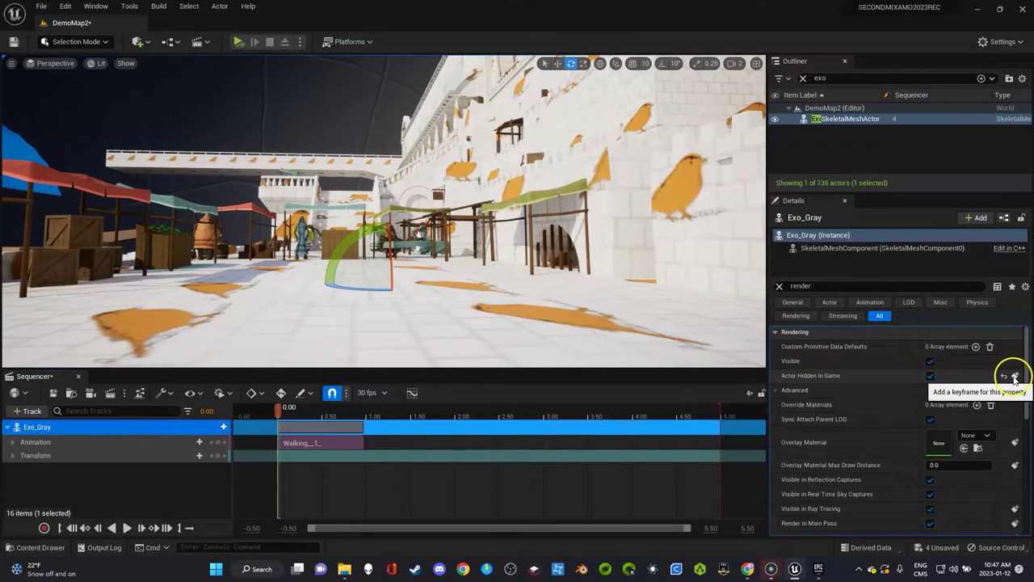
{"action": "left_click", "coordinate": [1014, 375]}
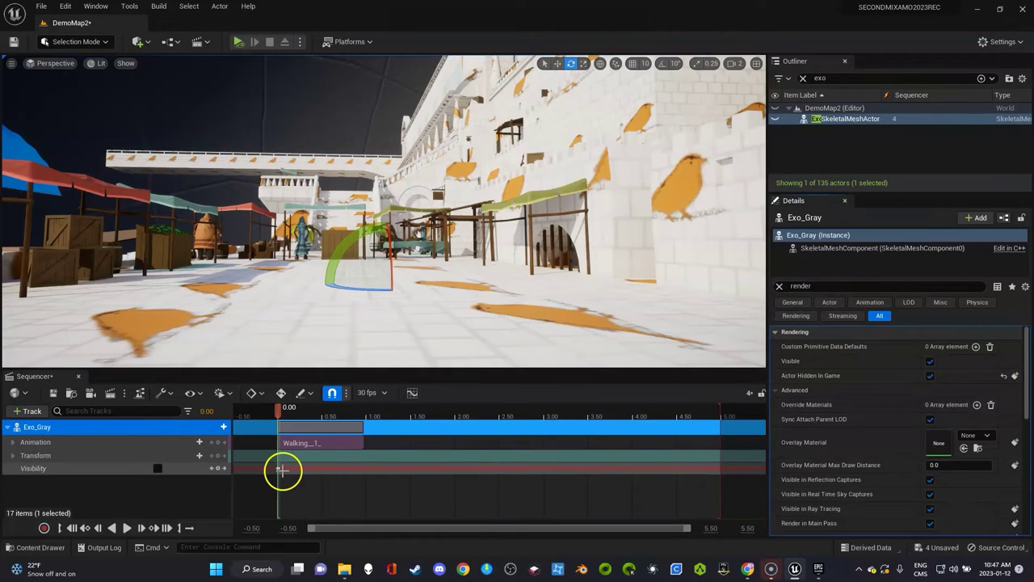
- Move Exo_Gray's hidden Visibility key ahead of the sequence start, to -0.1333, leaving the playback range as it was
{"action": "left_click_drag", "start_coordinate": [278, 470], "coordinate": [276, 469]}
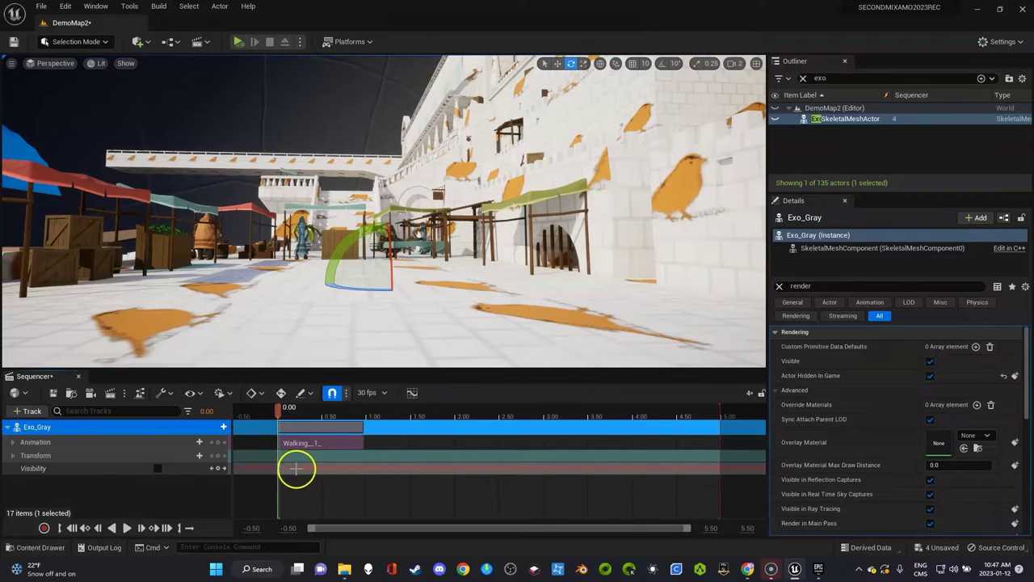
{"action": "left_click_drag", "start_coordinate": [271, 470], "coordinate": [267, 470]}
{"action": "left_click", "coordinate": [263, 408]}
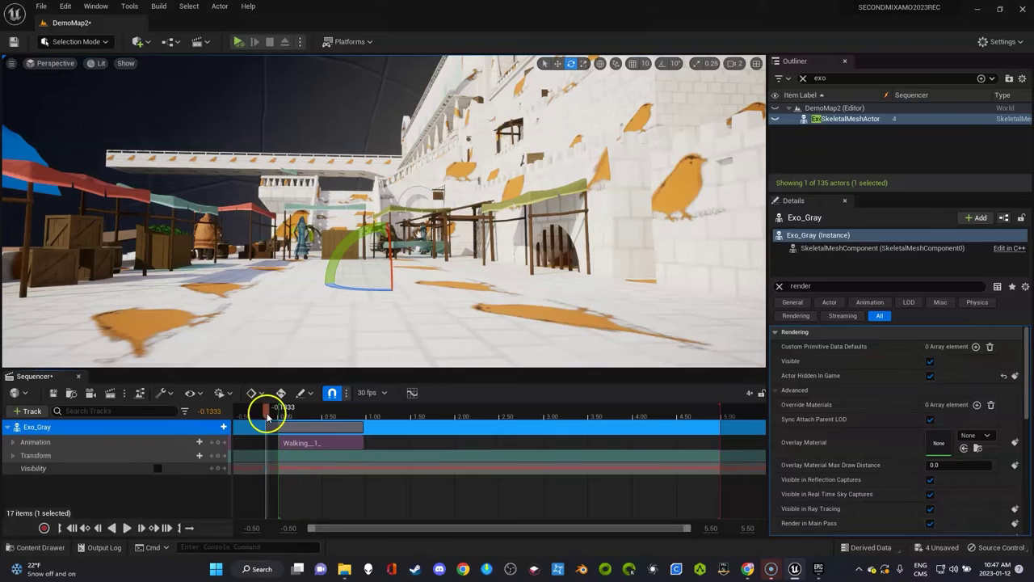
{"action": "left_click", "coordinate": [59, 527]}
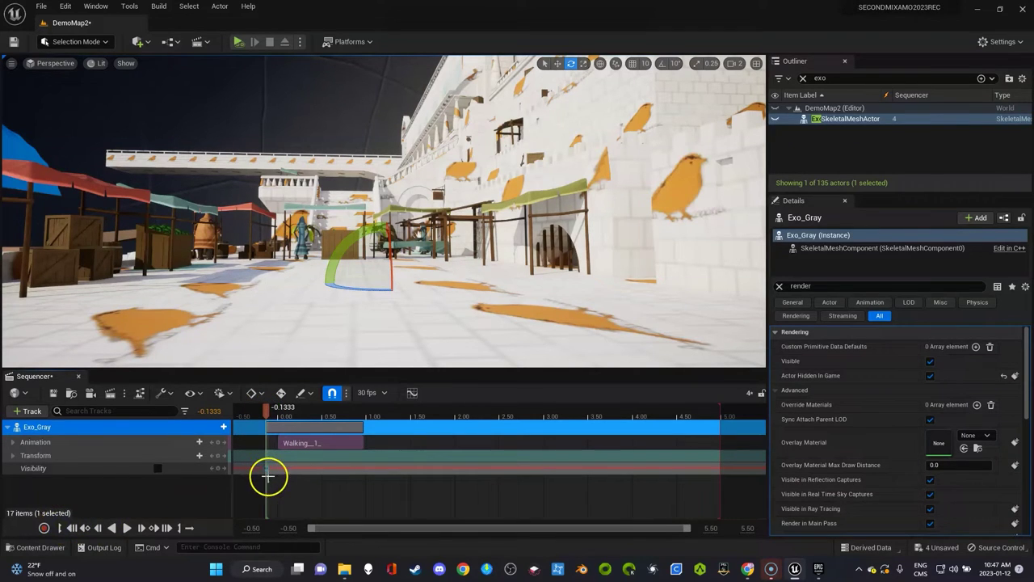
{"action": "key", "text": "ctrl+z"}
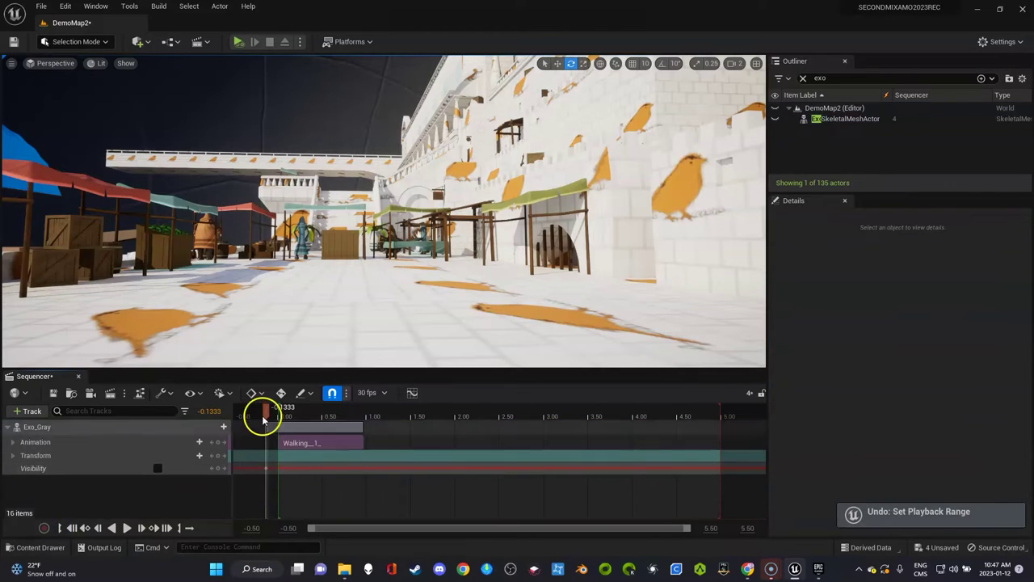
- Key Exo_Gray as visible on the Visibility track at 0.00
{"action": "left_click_drag", "start_coordinate": [263, 414], "coordinate": [282, 412]}
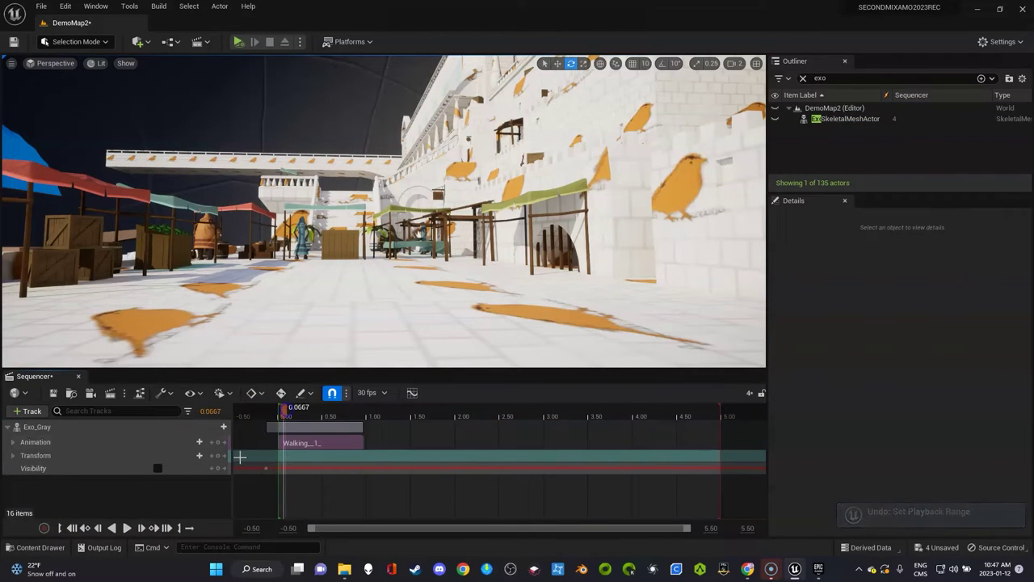
{"action": "left_click", "coordinate": [76, 528]}
{"action": "left_click", "coordinate": [276, 469]}
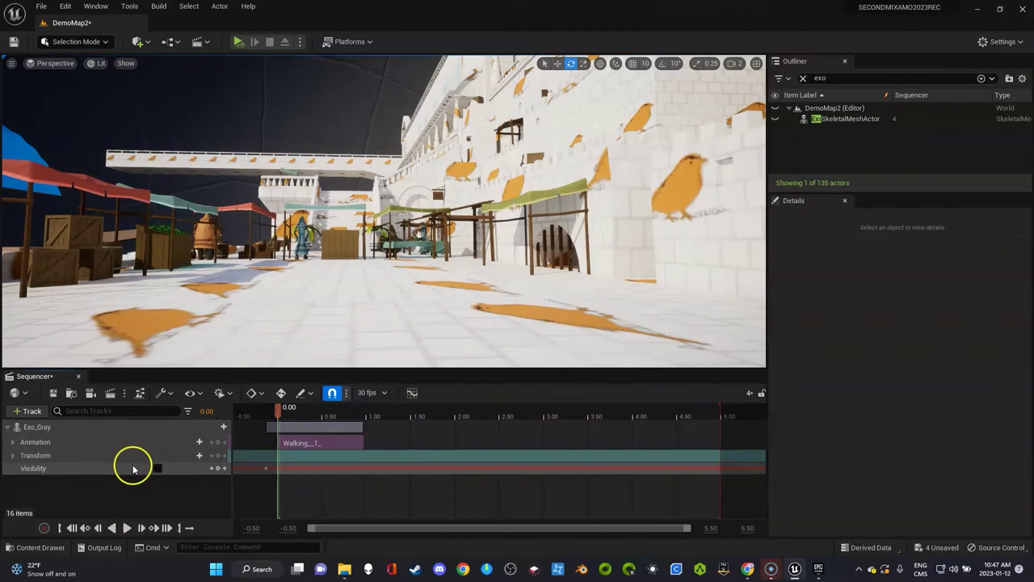
{"action": "left_click", "coordinate": [158, 468]}
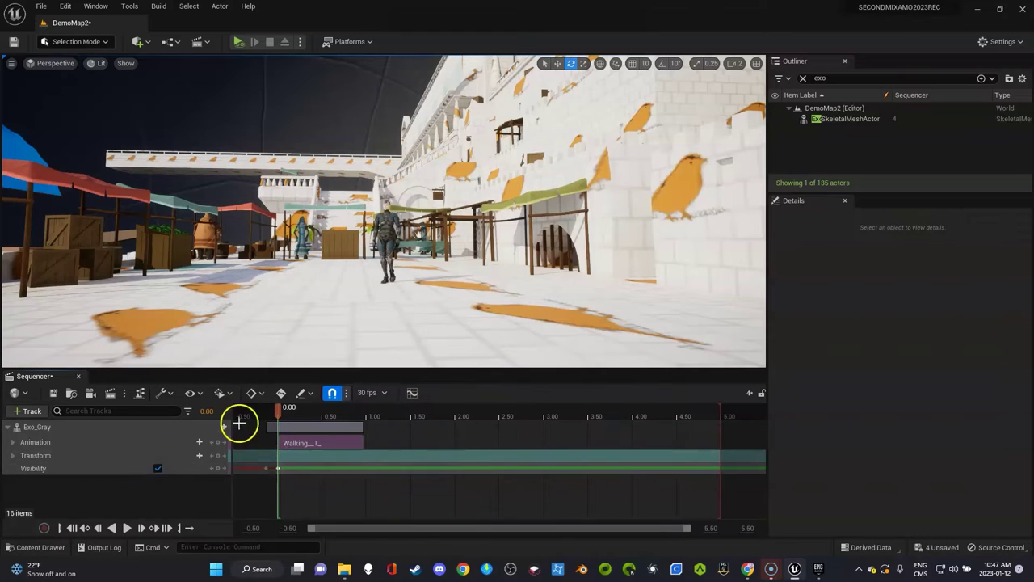
- Try placing a copy of the Walking__1_ section right after the original and play through the join
{"action": "left_click_drag", "start_coordinate": [303, 417], "coordinate": [367, 425]}
{"action": "left_click", "coordinate": [358, 461]}
{"action": "left_click", "coordinate": [321, 443]}
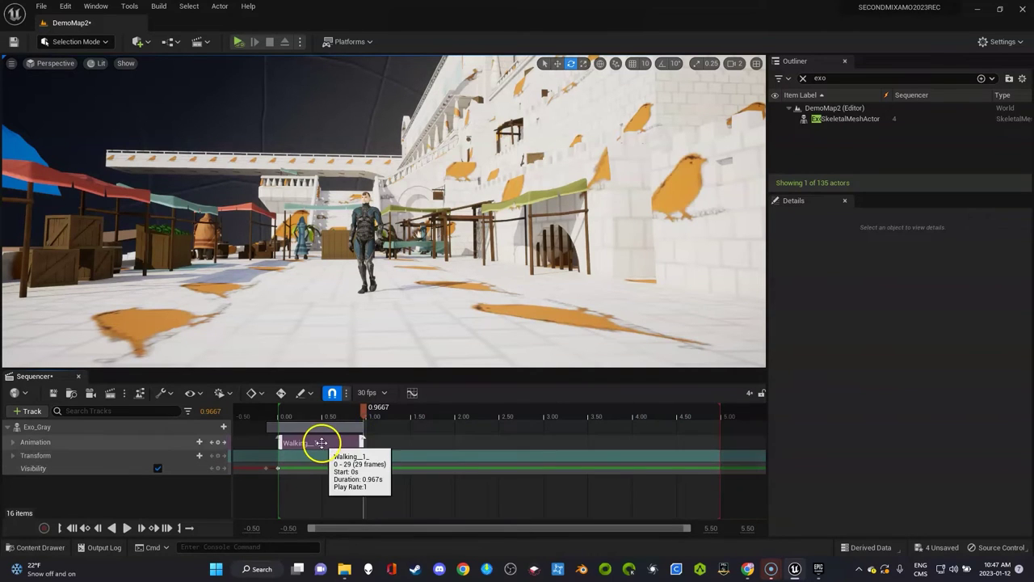
{"action": "left_click_drag", "start_coordinate": [329, 459], "coordinate": [409, 443]}
{"action": "left_click", "coordinate": [360, 441]}
{"action": "left_click", "coordinate": [341, 410]}
{"action": "left_click_drag", "start_coordinate": [329, 412], "coordinate": [287, 414]}
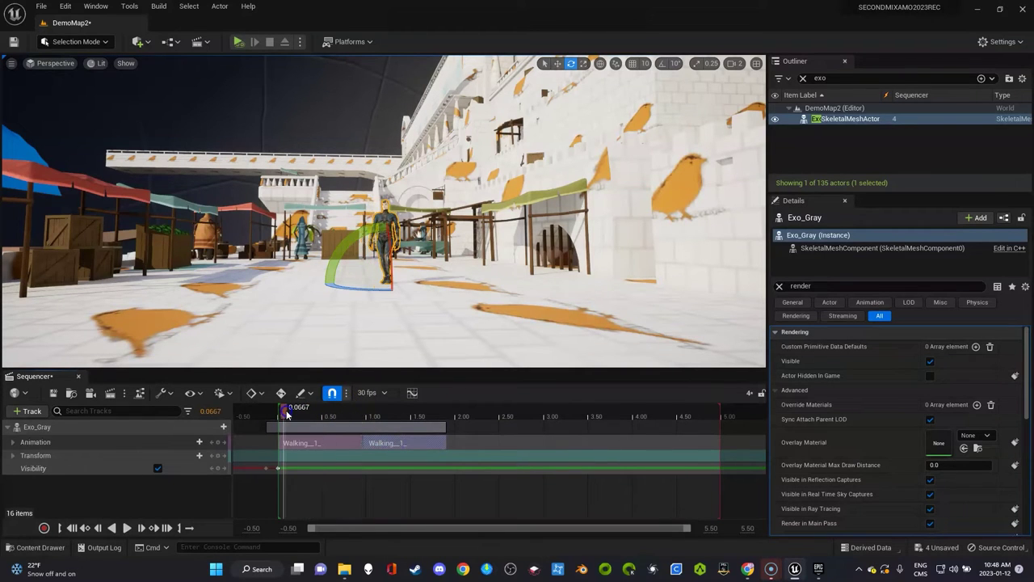
{"action": "key", "text": "space"}
{"action": "left_click", "coordinate": [305, 440]}
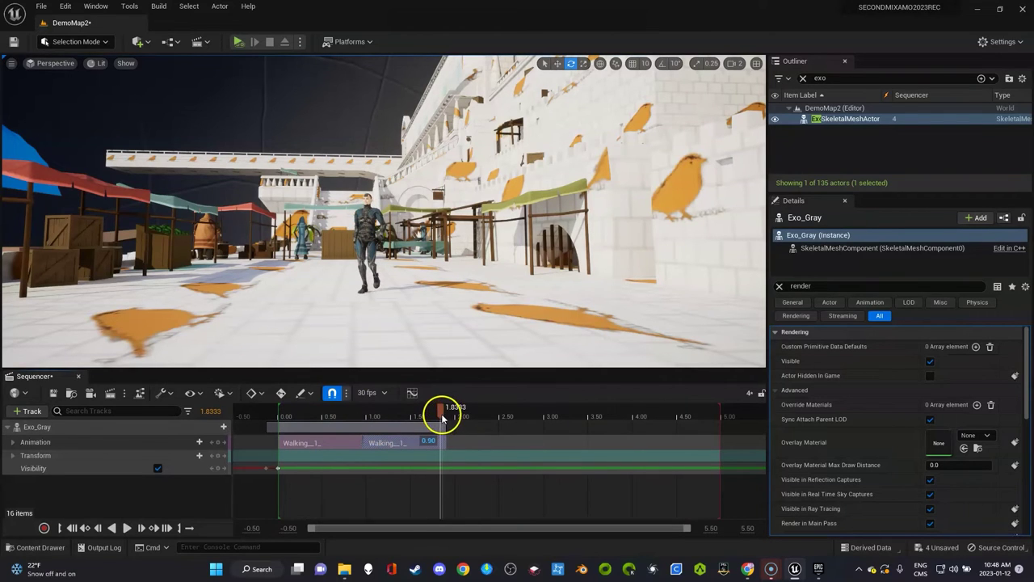
{"action": "left_click_drag", "start_coordinate": [441, 417], "coordinate": [355, 420]}
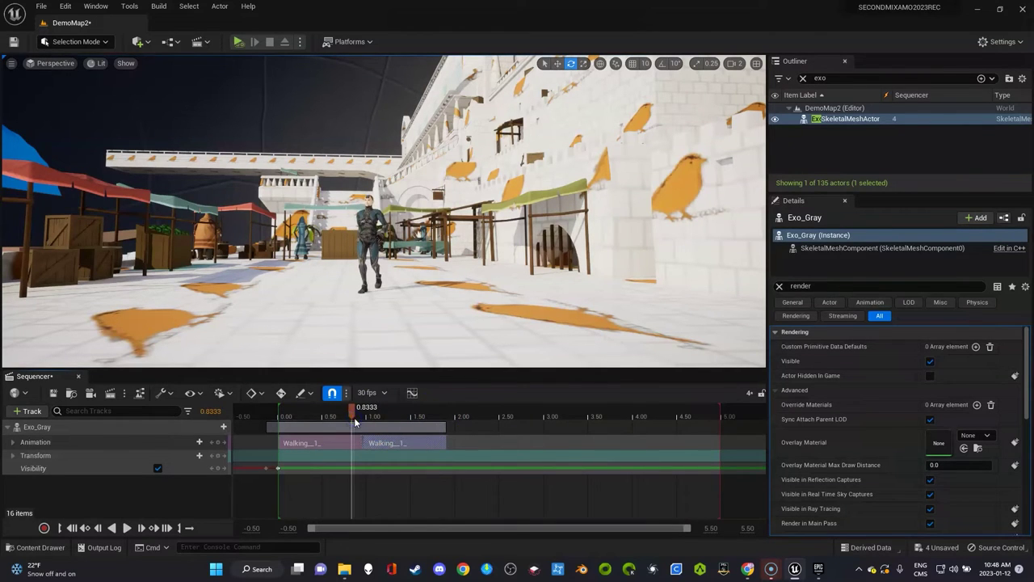
- Duplicate the Walking__1_ section so the copy starts at frame 28, and preview the walk across both sections
{"action": "left_click", "coordinate": [335, 441]}
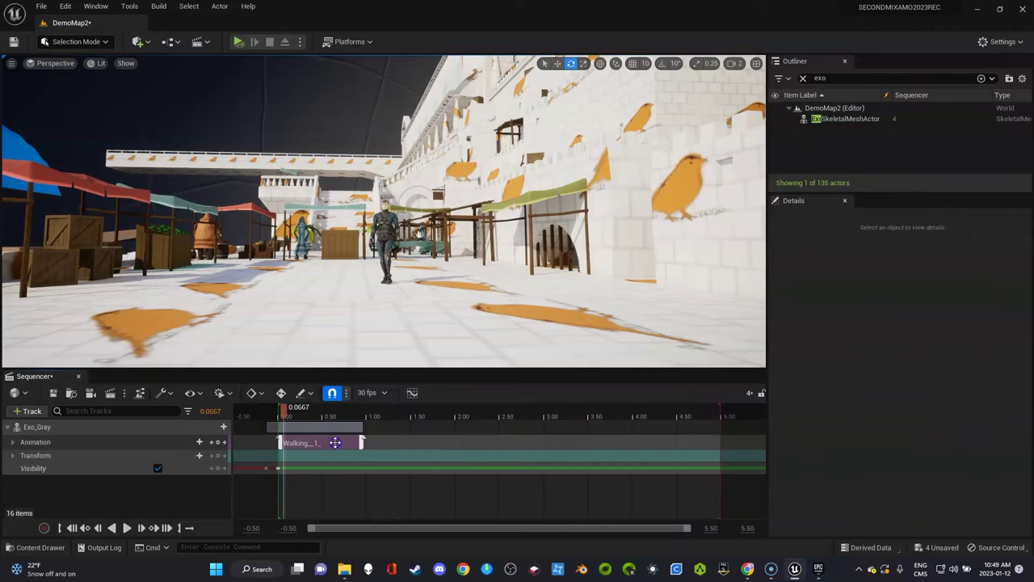
{"action": "left_click_drag", "start_coordinate": [335, 442], "coordinate": [420, 442], "text": "alt"}
{"action": "key", "text": "space"}
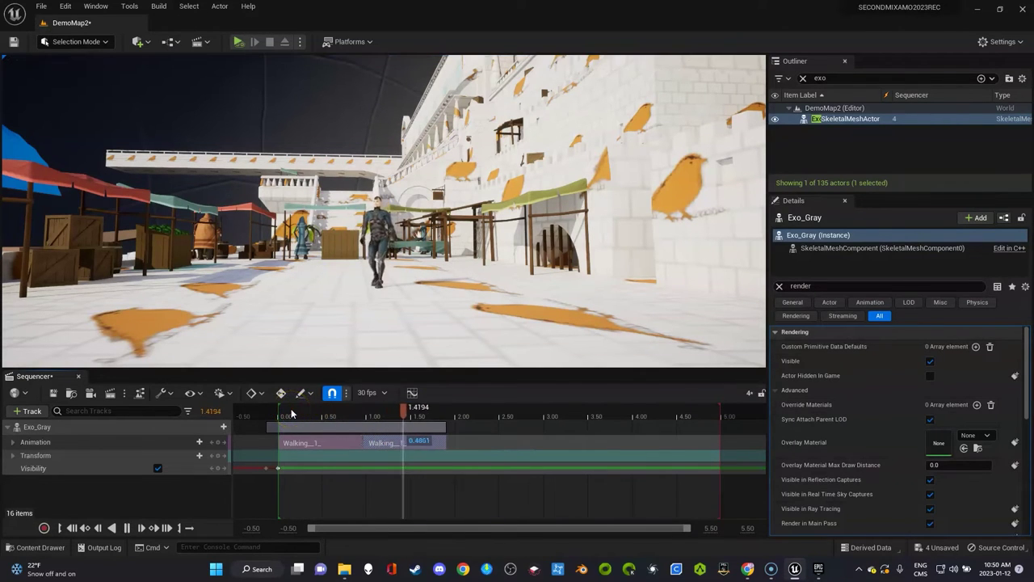
{"action": "key", "text": "space"}
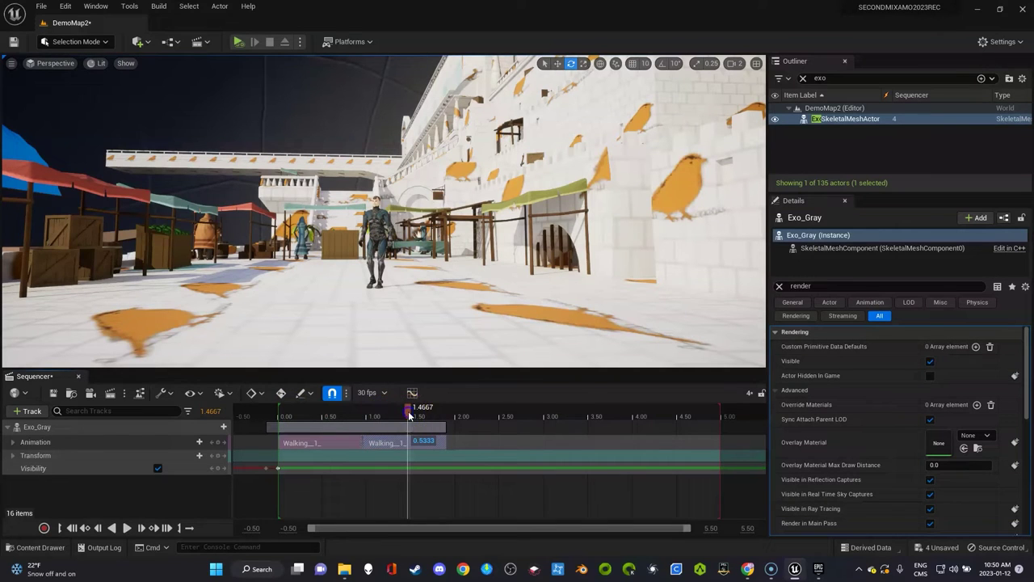
{"action": "left_click_drag", "start_coordinate": [409, 415], "coordinate": [358, 415]}
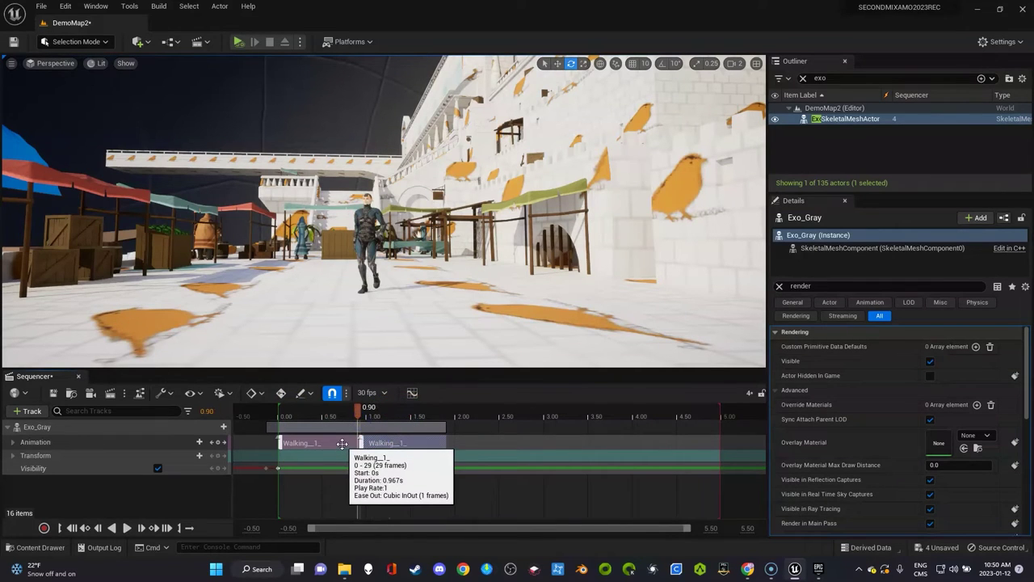
- Turn on Show Skeleton for both Walking__1_ sections
{"action": "right_click", "coordinate": [342, 443]}
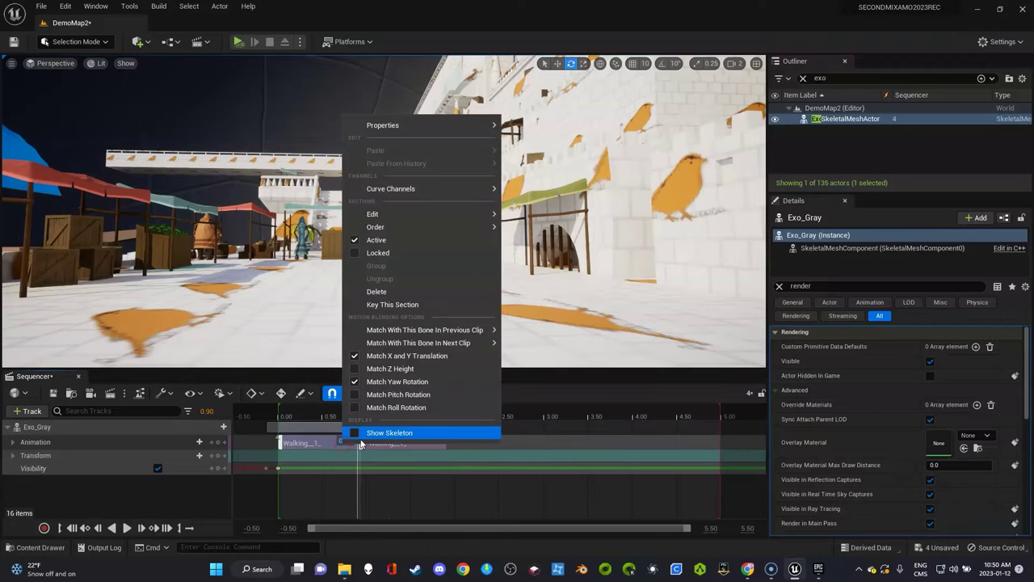
{"action": "left_click", "coordinate": [364, 431]}
{"action": "left_click", "coordinate": [369, 415]}
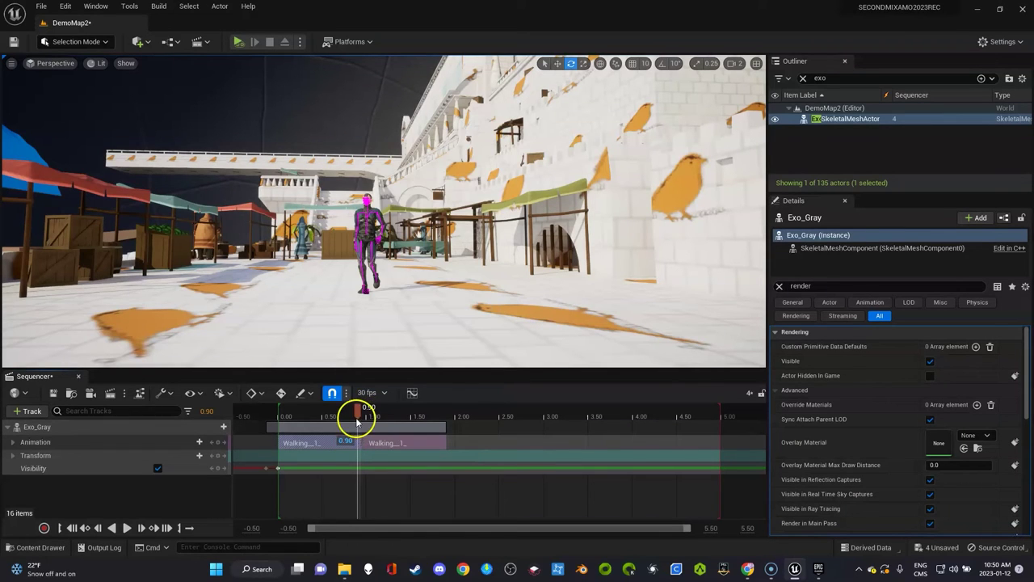
{"action": "left_click_drag", "start_coordinate": [358, 417], "coordinate": [374, 415]}
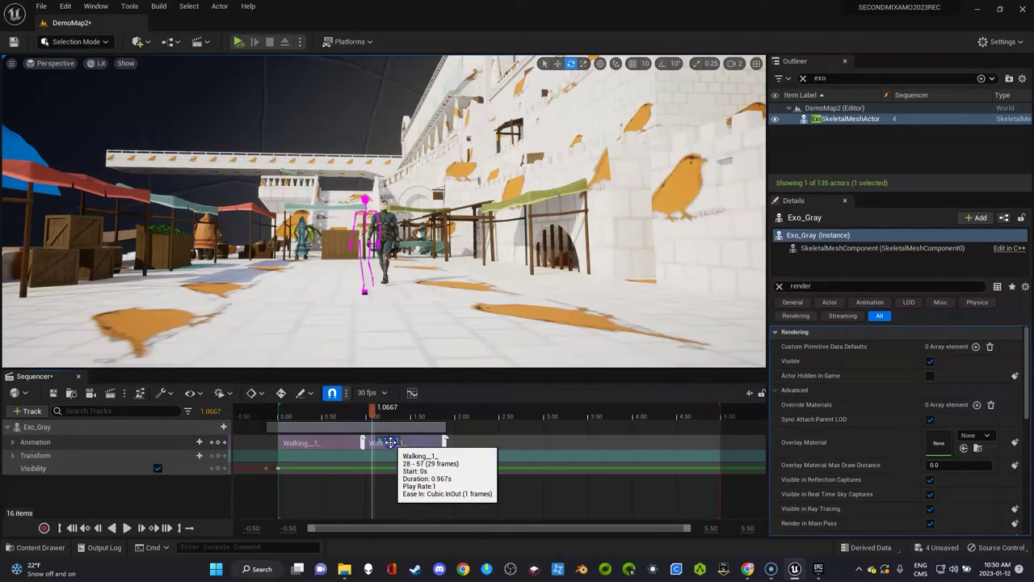
{"action": "right_click", "coordinate": [390, 437]}
{"action": "left_click", "coordinate": [423, 425]}
{"action": "left_click", "coordinate": [400, 415]}
- Match the second Walking__1_ section with the Hips bone in the previous clip at 0.9667
{"action": "left_click_drag", "start_coordinate": [373, 413], "coordinate": [351, 417]}
{"action": "left_click", "coordinate": [375, 438]}
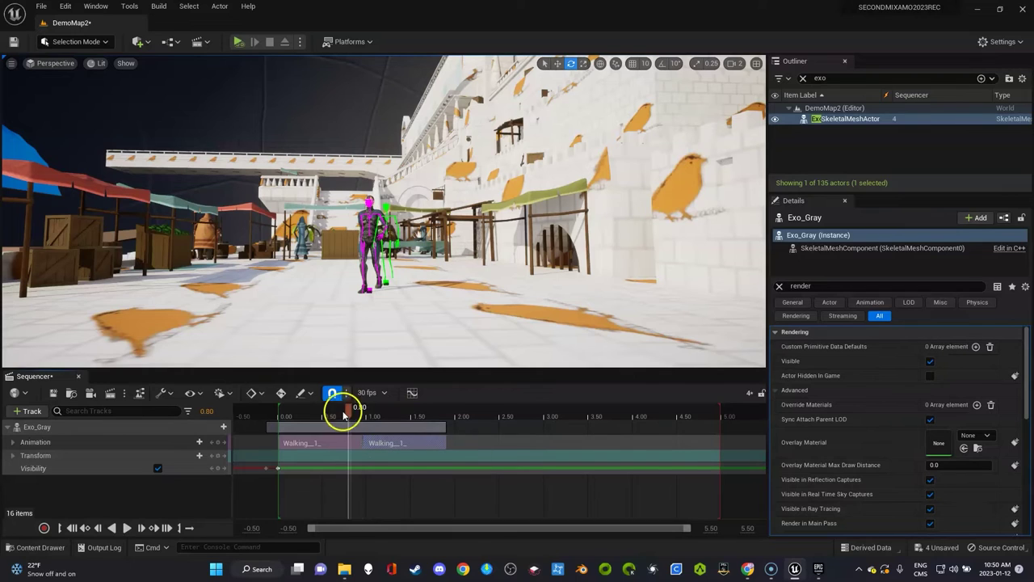
{"action": "left_click_drag", "start_coordinate": [343, 414], "coordinate": [368, 410]}
{"action": "left_click", "coordinate": [366, 413]}
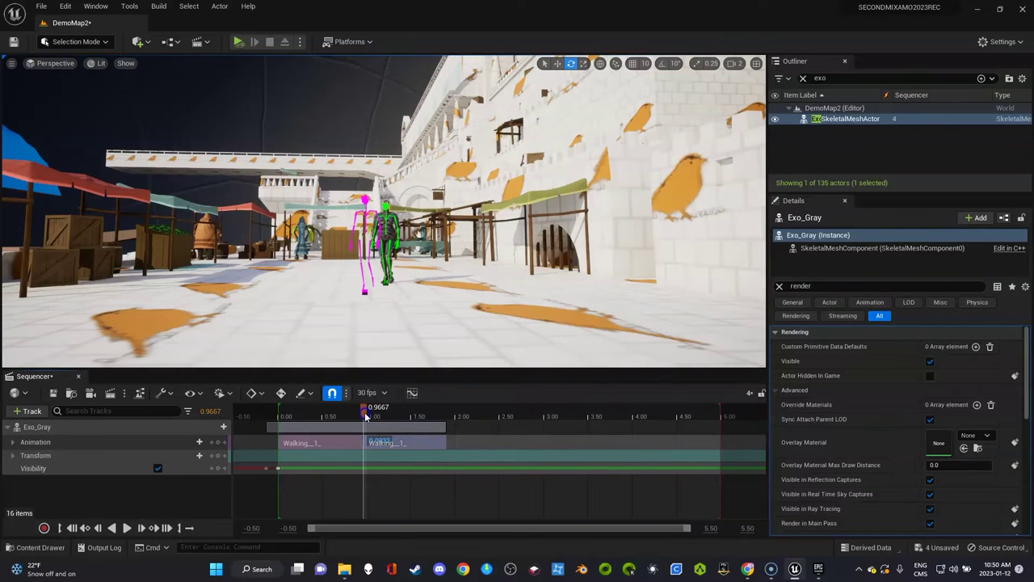
{"action": "right_click", "coordinate": [400, 445]}
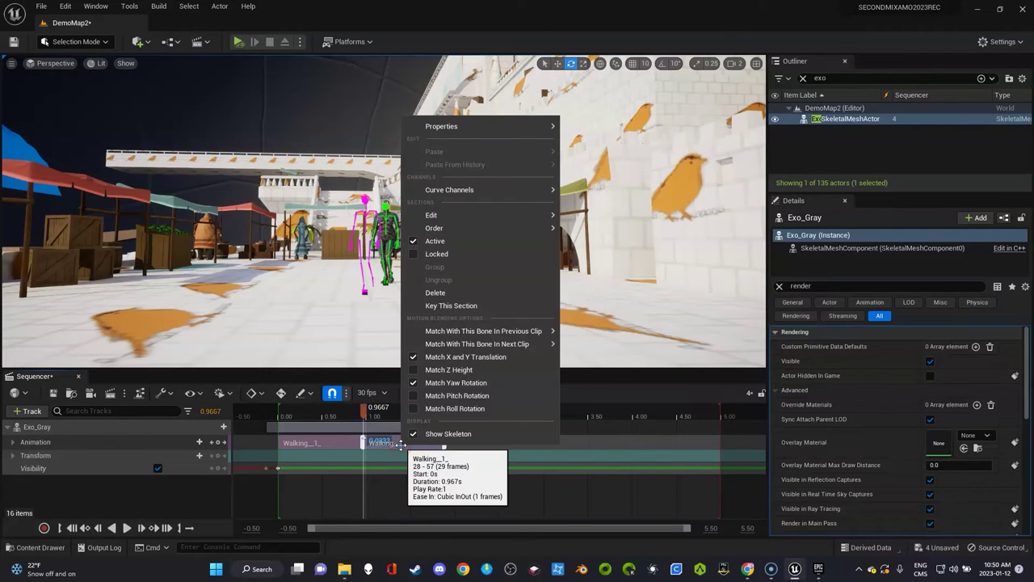
{"action": "mouse_move", "coordinate": [488, 333]}
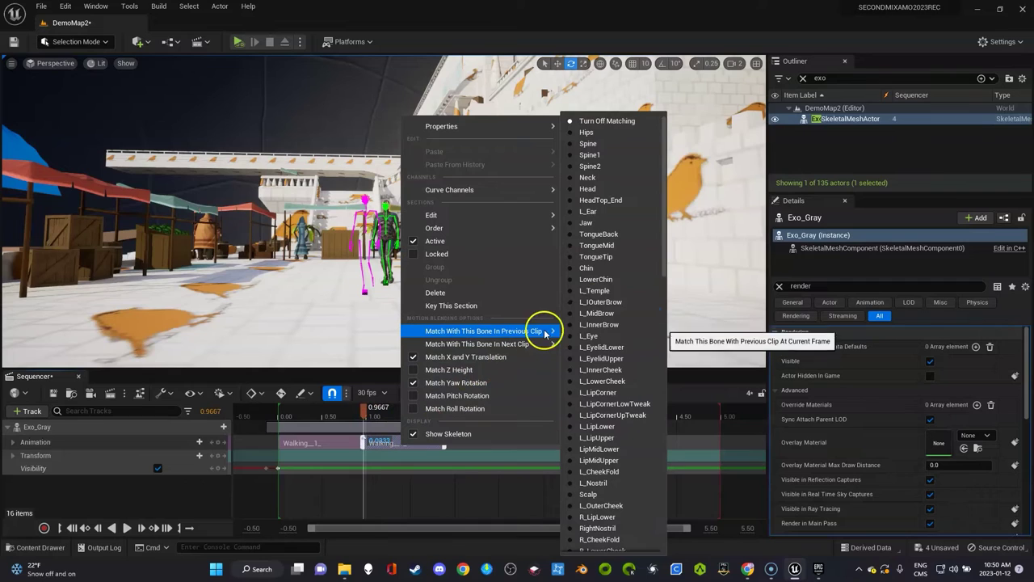
{"action": "left_click", "coordinate": [619, 134]}
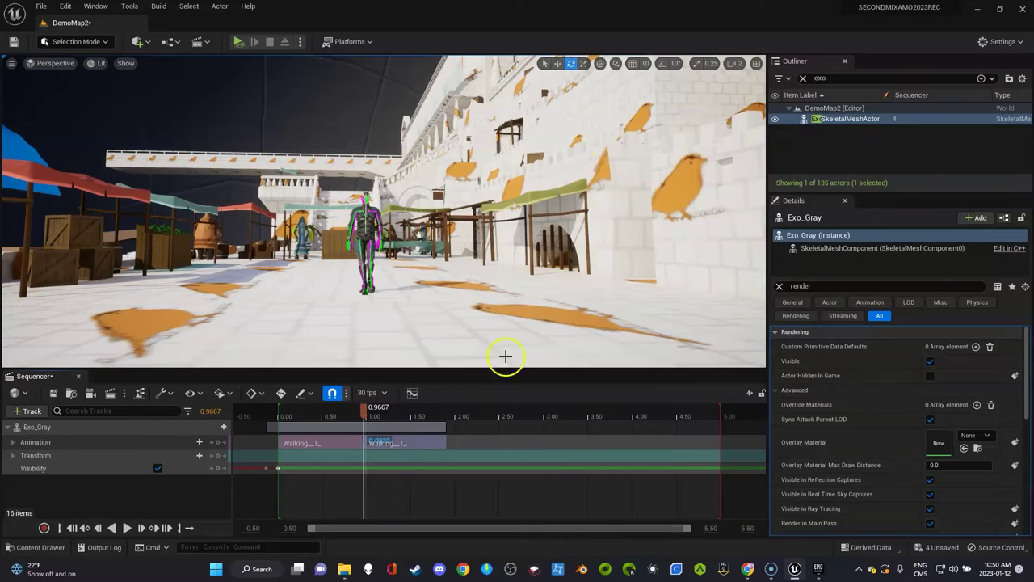
{"action": "mouse_move", "coordinate": [364, 412]}
{"action": "left_mouse_down"}
{"action": "mouse_move", "coordinate": [272, 412]}
{"action": "mouse_move", "coordinate": [461, 418]}
{"action": "mouse_move", "coordinate": [328, 412]}
{"action": "mouse_move", "coordinate": [363, 407]}
{"action": "left_mouse_up"}
{"action": "left_click", "coordinate": [388, 428]}
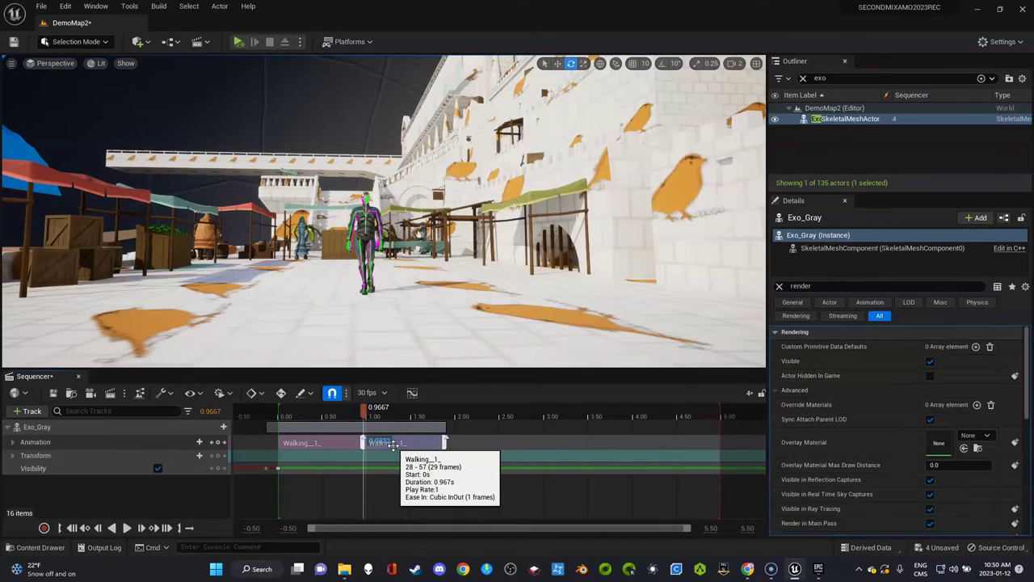
- Delete the second Walking__1_ section and replace it with a copy of the 28-frame first section starting at frame 28
{"action": "left_click", "coordinate": [644, 426]}
{"action": "key", "text": "Right"}
{"action": "key", "text": "Right"}
{"action": "left_click", "coordinate": [427, 441]}
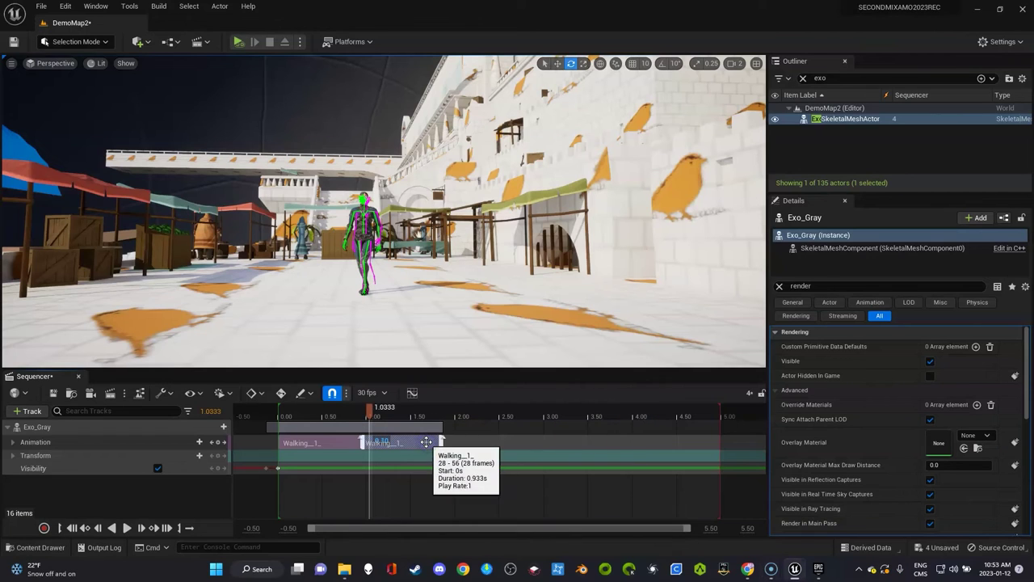
{"action": "key", "text": "Delete"}
{"action": "left_click", "coordinate": [345, 444]}
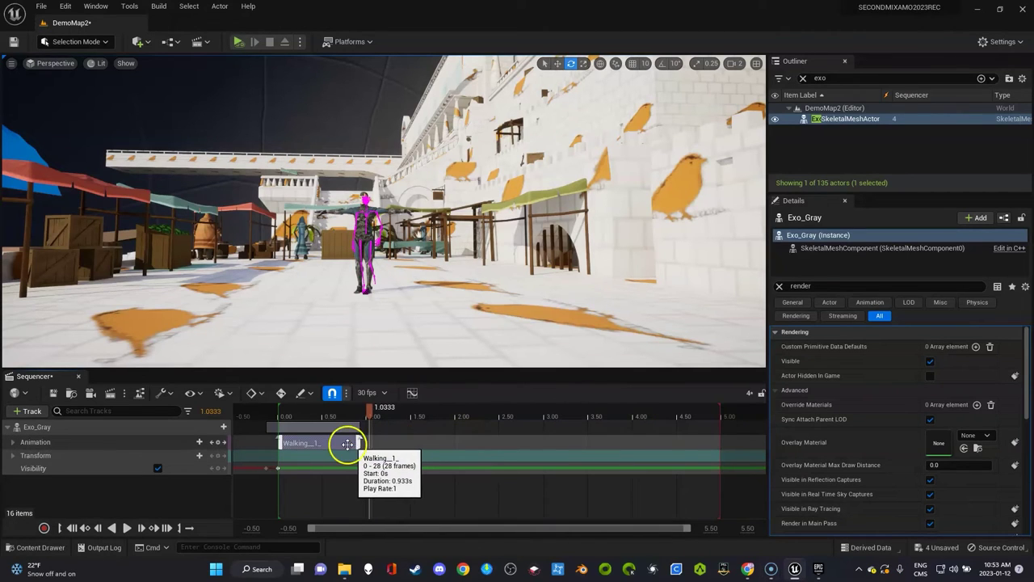
{"action": "left_click_drag", "start_coordinate": [338, 444], "coordinate": [606, 446], "text": "alt"}
{"action": "key", "text": "ctrl+z"}
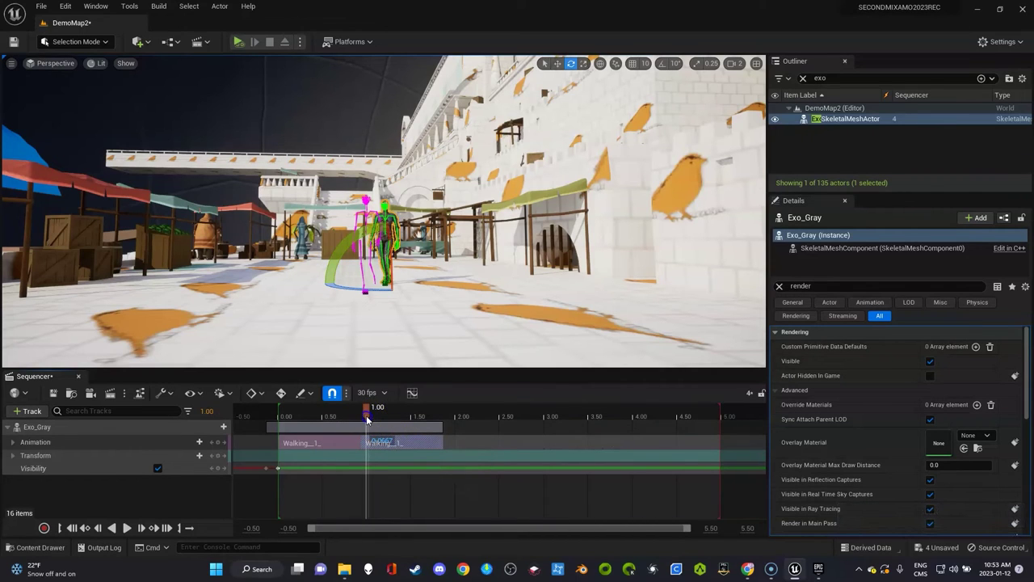
- Match the new second Walking__1_ section with the Hips bone in the previous clip at 0.9333, and scrub through the walk
{"action": "left_click_drag", "start_coordinate": [366, 418], "coordinate": [361, 416]}
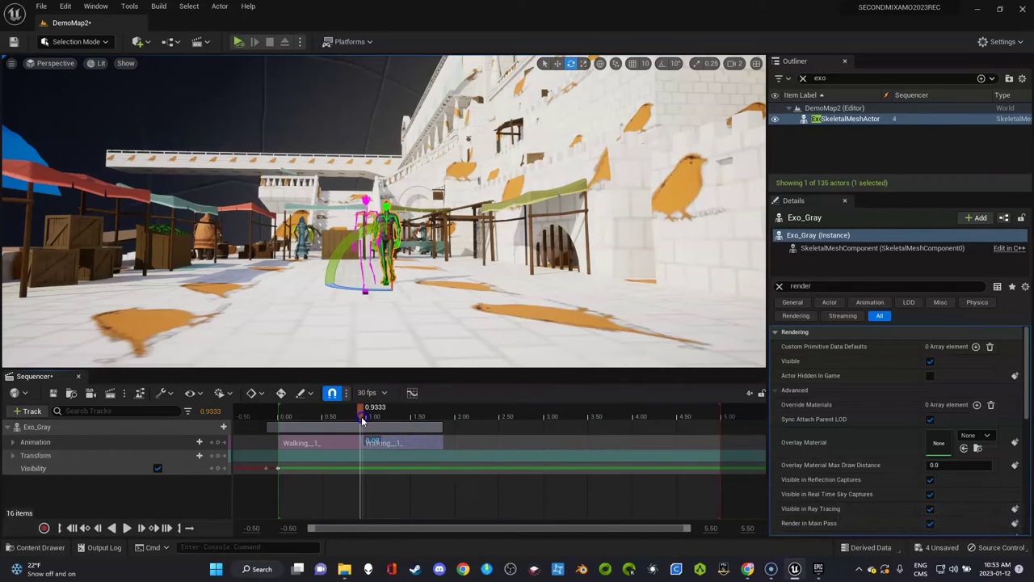
{"action": "right_click", "coordinate": [395, 444]}
{"action": "mouse_move", "coordinate": [525, 330]}
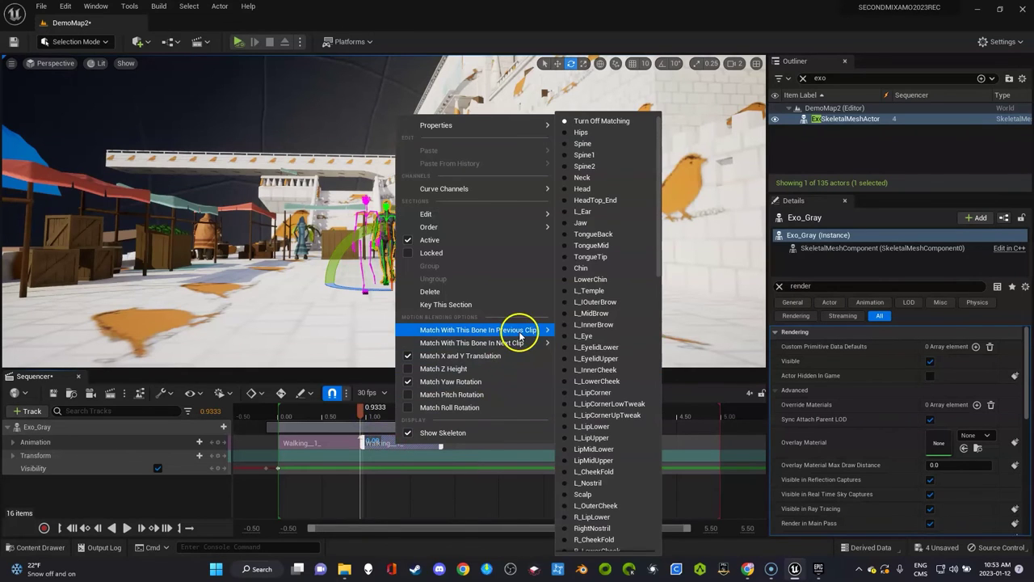
{"action": "left_click", "coordinate": [614, 135]}
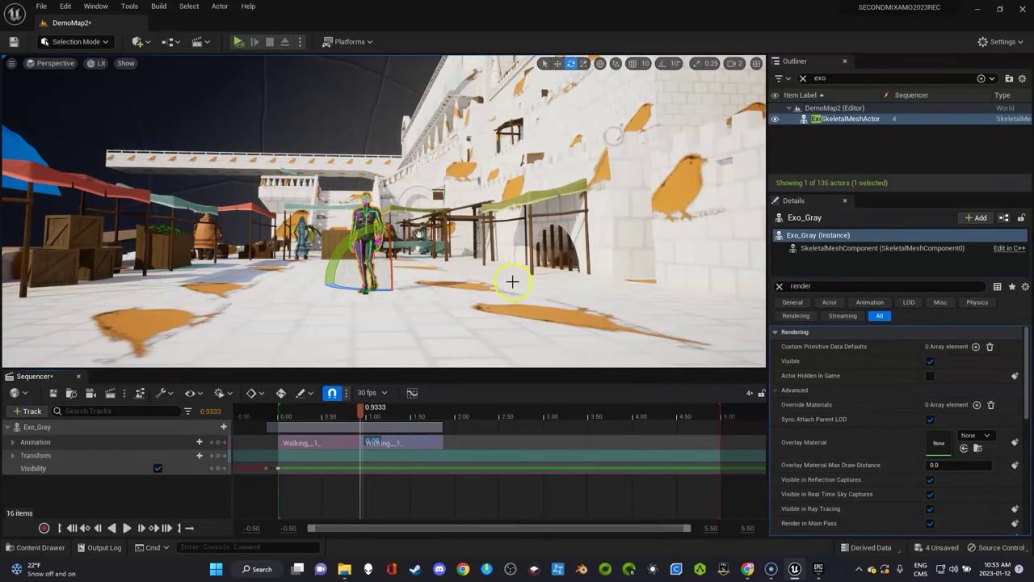
{"action": "left_click_drag", "start_coordinate": [361, 412], "coordinate": [422, 416]}
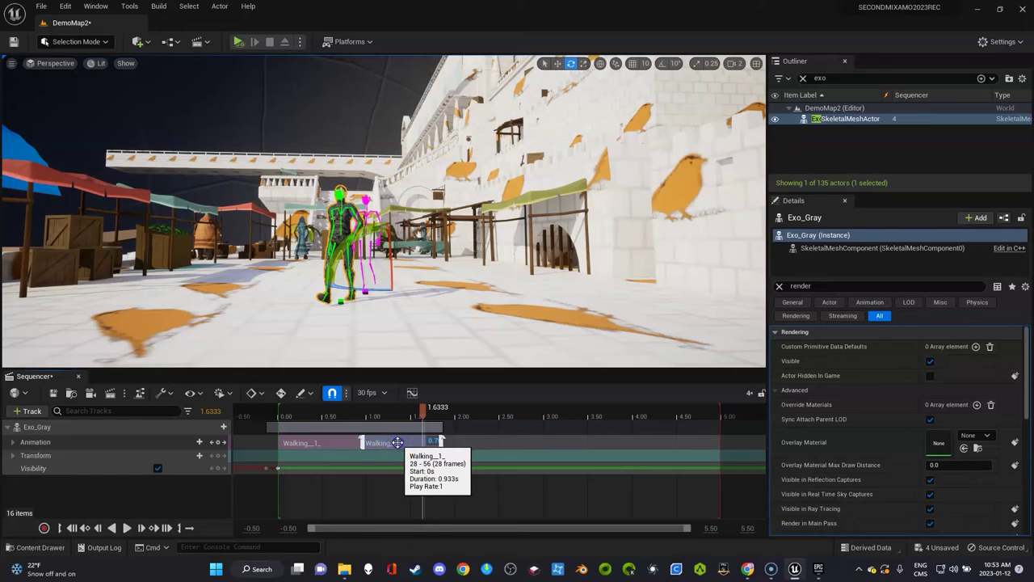
- Duplicate the second Walking__1_ section as a third one starting at about 1.63, overlapping its end, and scrub to 2.20
{"action": "left_click_drag", "start_coordinate": [397, 443], "coordinate": [470, 443]}
{"action": "left_click", "coordinate": [419, 414]}
{"action": "left_click_drag", "start_coordinate": [426, 412], "coordinate": [475, 409]}
{"action": "left_click", "coordinate": [491, 443]}
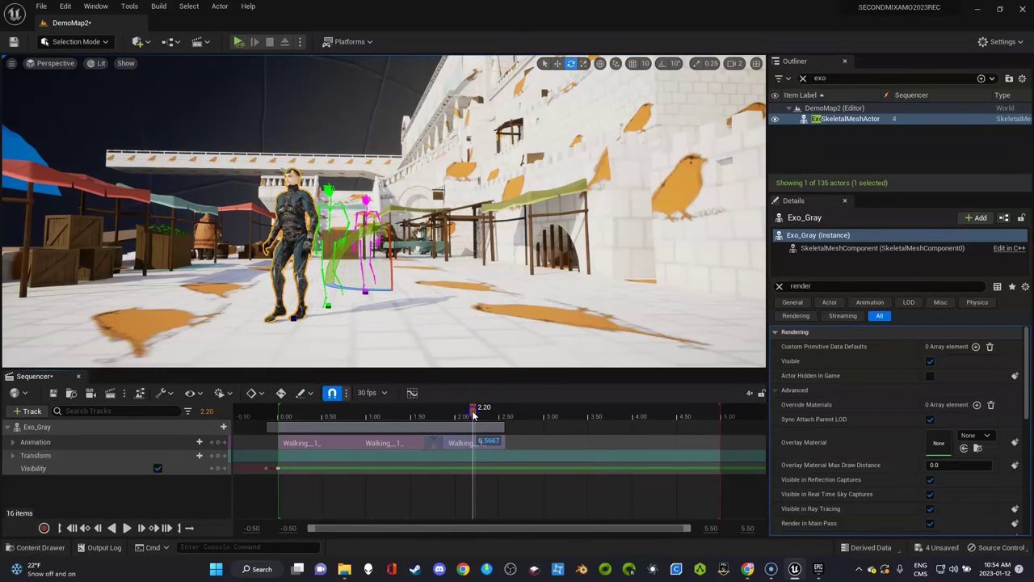
- Scrub through the walk, and key Exo_Gray's Visibility off at 5.0333
{"action": "left_click_drag", "start_coordinate": [474, 414], "coordinate": [401, 422]}
{"action": "scroll", "coordinate": [365, 283], "scroll_direction": "up", "scroll_amount": 5}
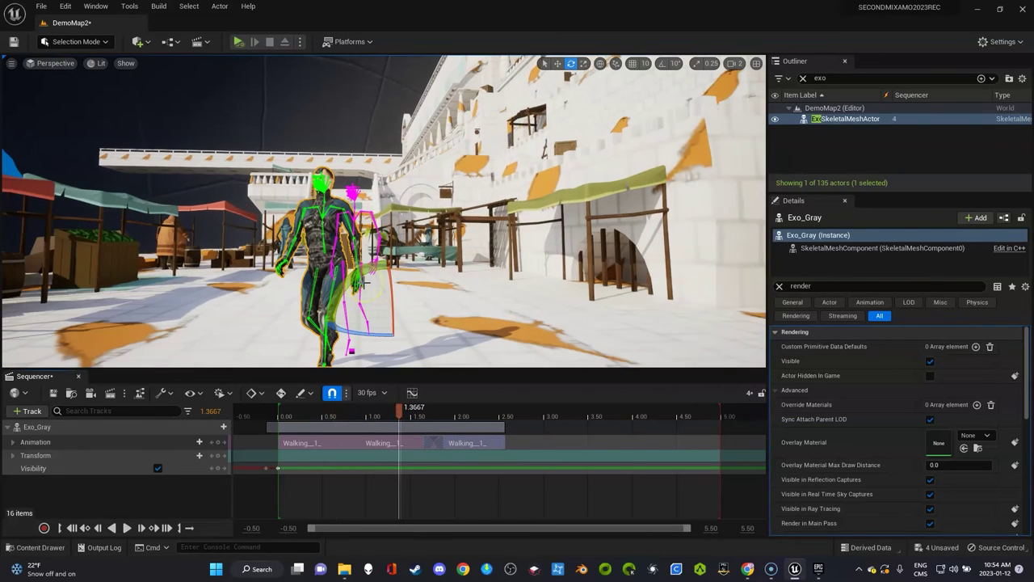
{"action": "scroll", "coordinate": [365, 283], "scroll_direction": "down", "scroll_amount": 2}
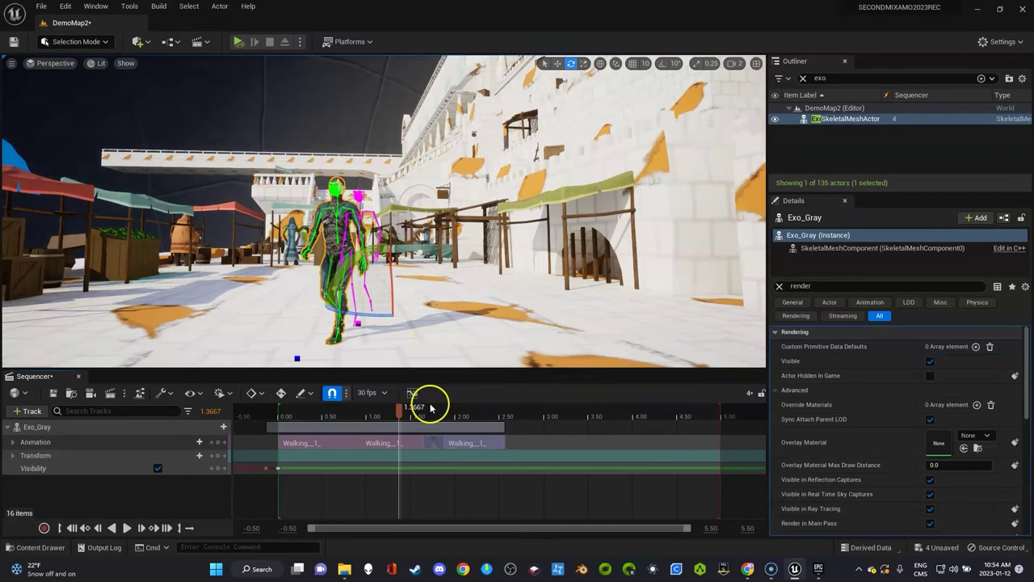
{"action": "left_click_drag", "start_coordinate": [401, 411], "coordinate": [578, 420]}
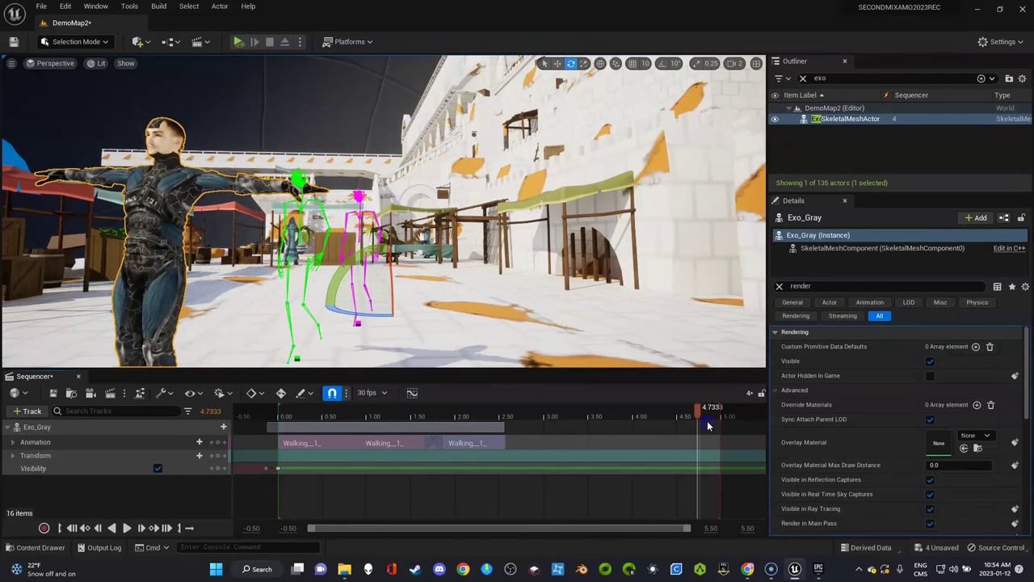
{"action": "left_click", "coordinate": [725, 419]}
{"action": "left_click", "coordinate": [157, 468]}
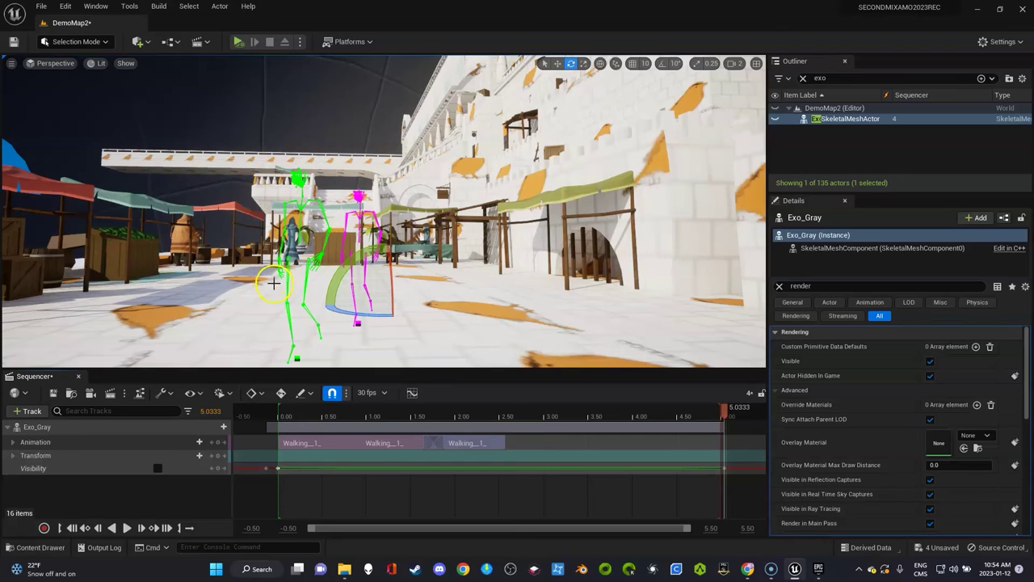
- Turn off the skeleton display on all three Walking__1_ sections, and scrub back to 1.5333
{"action": "left_click_drag", "start_coordinate": [723, 416], "coordinate": [334, 413]}
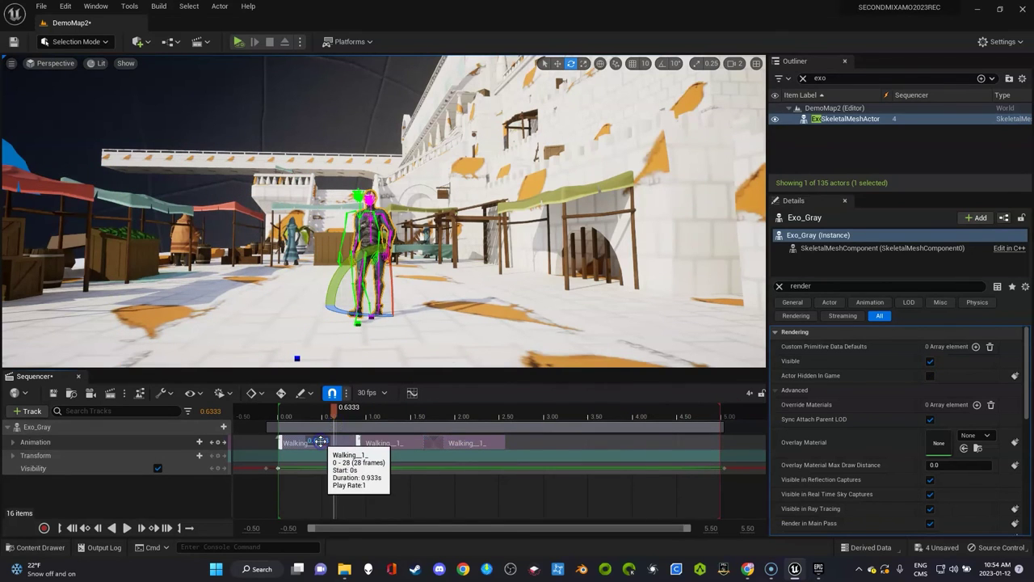
{"action": "right_click", "coordinate": [321, 441]}
{"action": "left_click", "coordinate": [339, 425]}
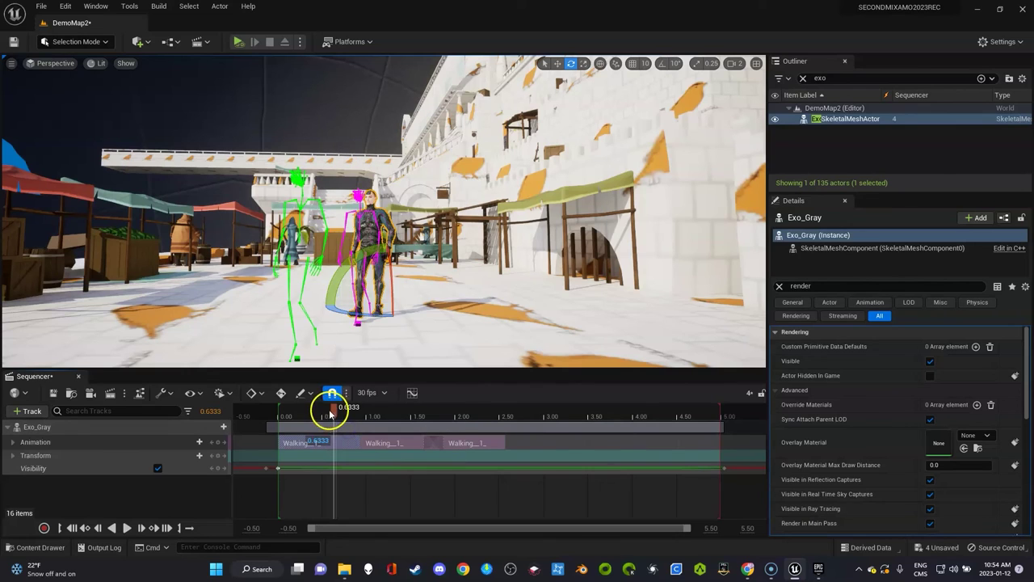
{"action": "left_click_drag", "start_coordinate": [333, 408], "coordinate": [394, 419]}
{"action": "right_click", "coordinate": [393, 436]}
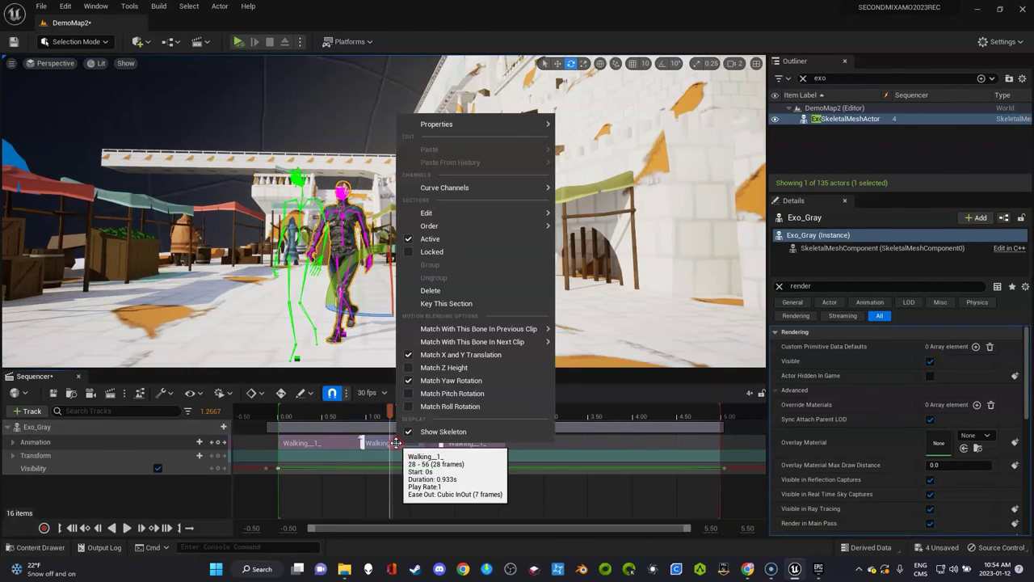
{"action": "left_click", "coordinate": [437, 429]}
{"action": "left_click_drag", "start_coordinate": [394, 417], "coordinate": [468, 414]}
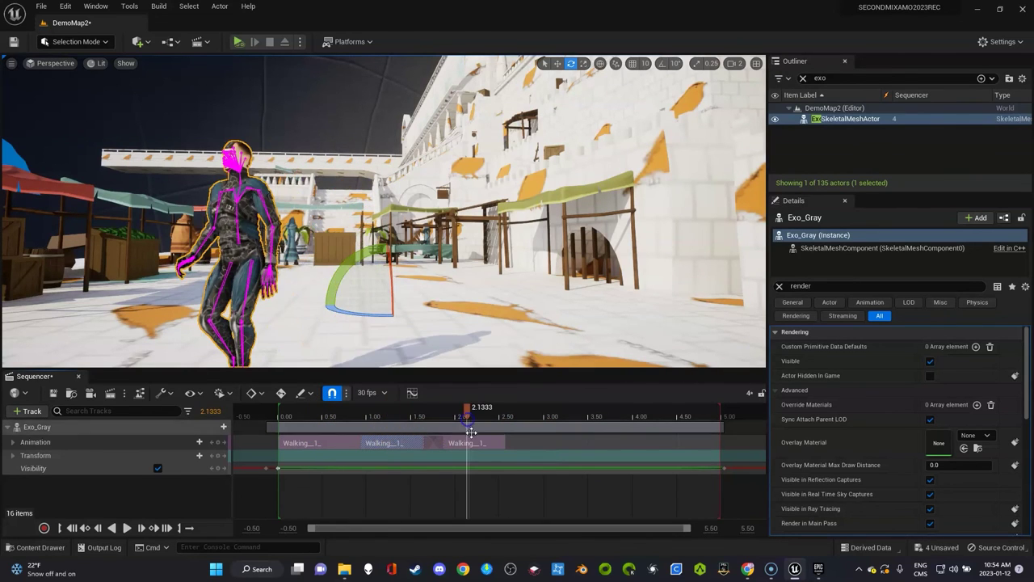
{"action": "right_click", "coordinate": [479, 443]}
{"action": "left_click", "coordinate": [497, 430]}
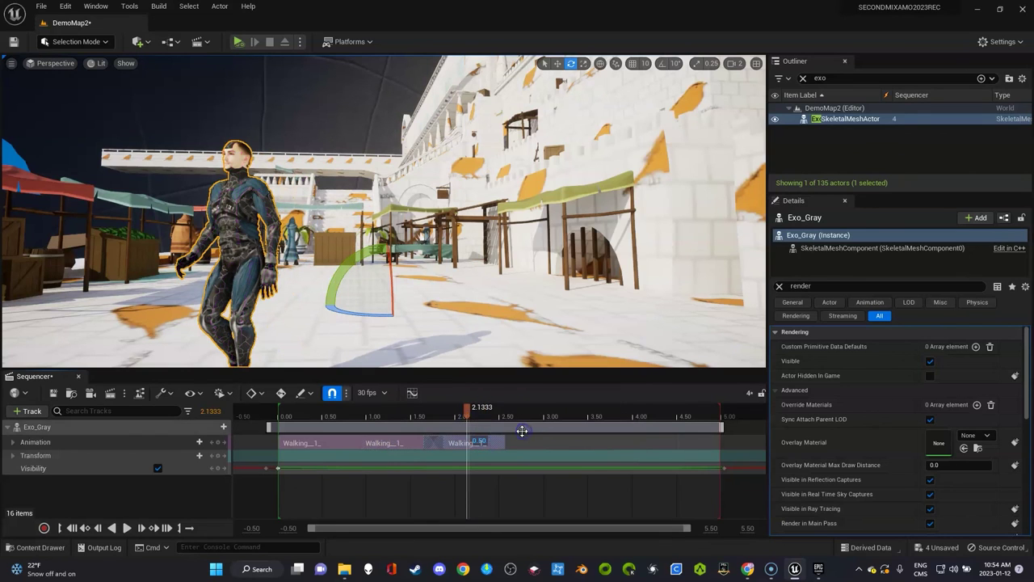
{"action": "left_click_drag", "start_coordinate": [469, 414], "coordinate": [414, 423]}
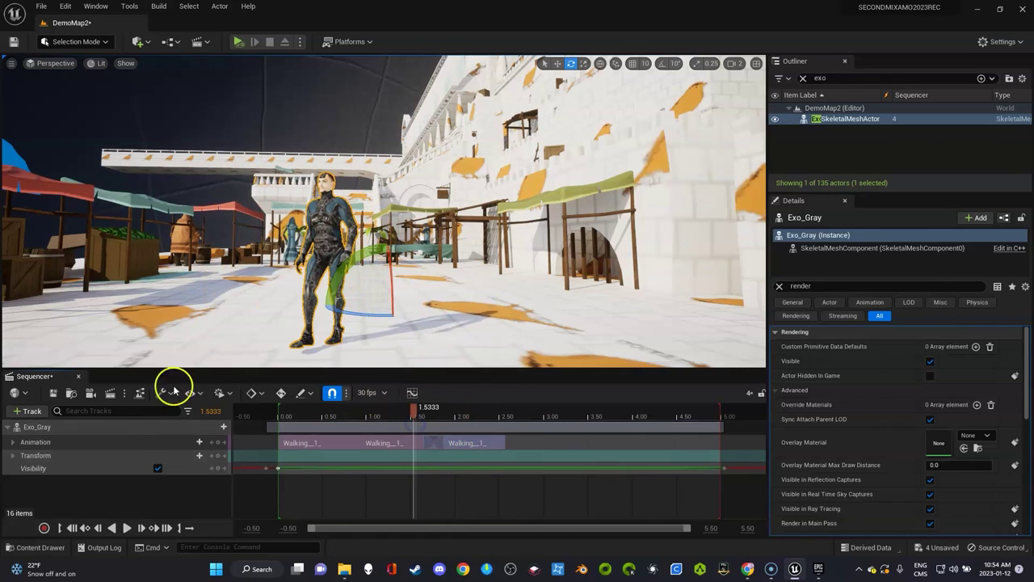